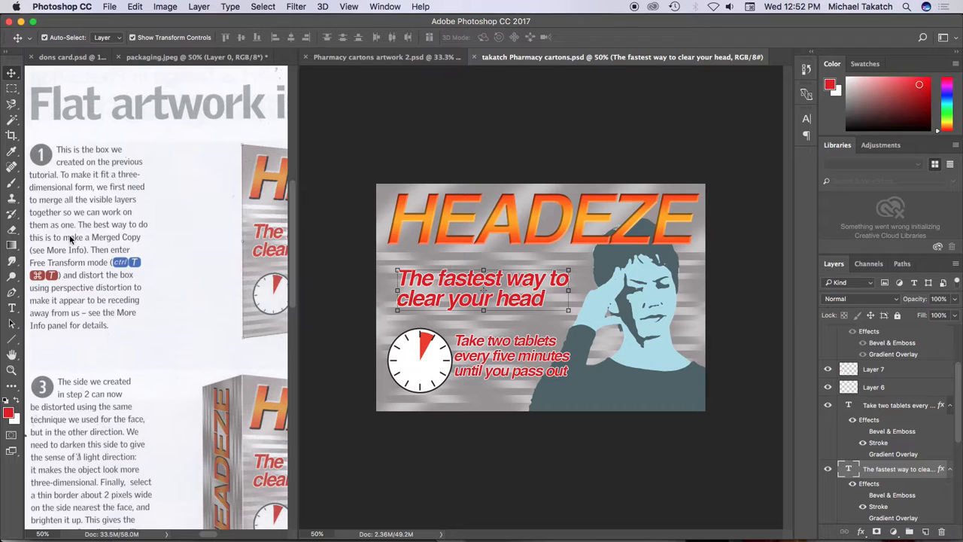
Step: Consult the Merged Copy notes in packaging.jpeg, stamp all visible carton artwork onto a new topmost layer, and hide that layer
{"action": "left_click", "coordinate": [200, 282]}
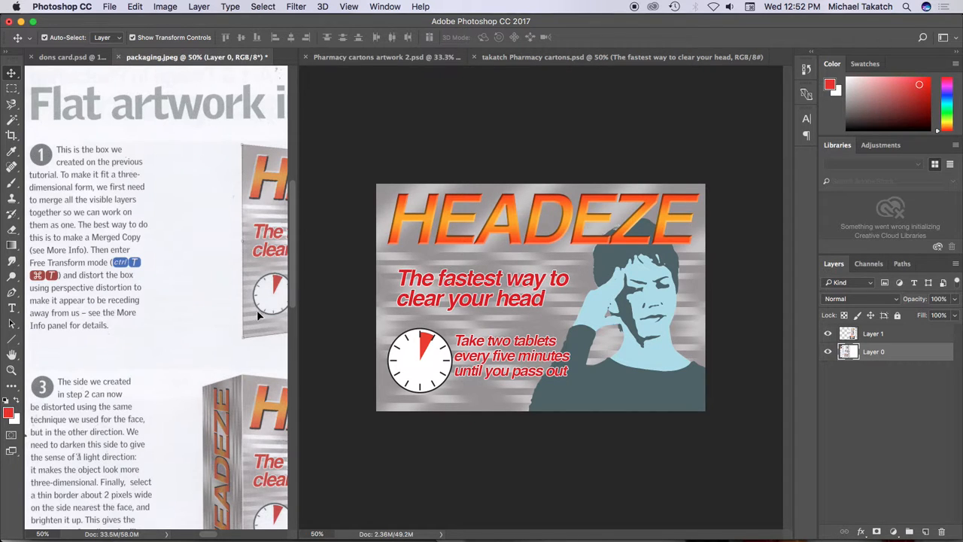
{"action": "scroll", "coordinate": [97, 291], "scroll_direction": "right", "scroll_amount": 10}
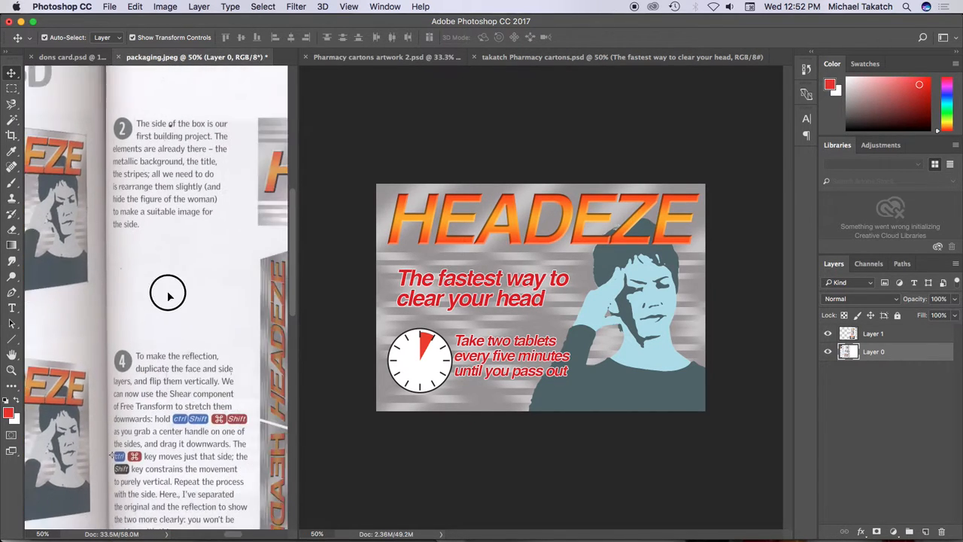
{"action": "scroll", "coordinate": [147, 293], "scroll_direction": "right", "scroll_amount": 10}
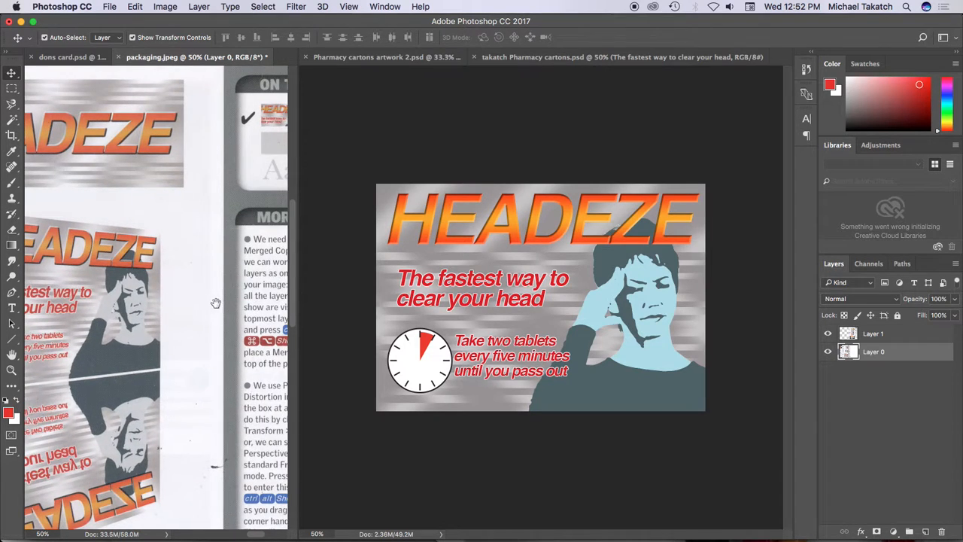
{"action": "scroll", "coordinate": [105, 296], "scroll_direction": "right", "scroll_amount": 2}
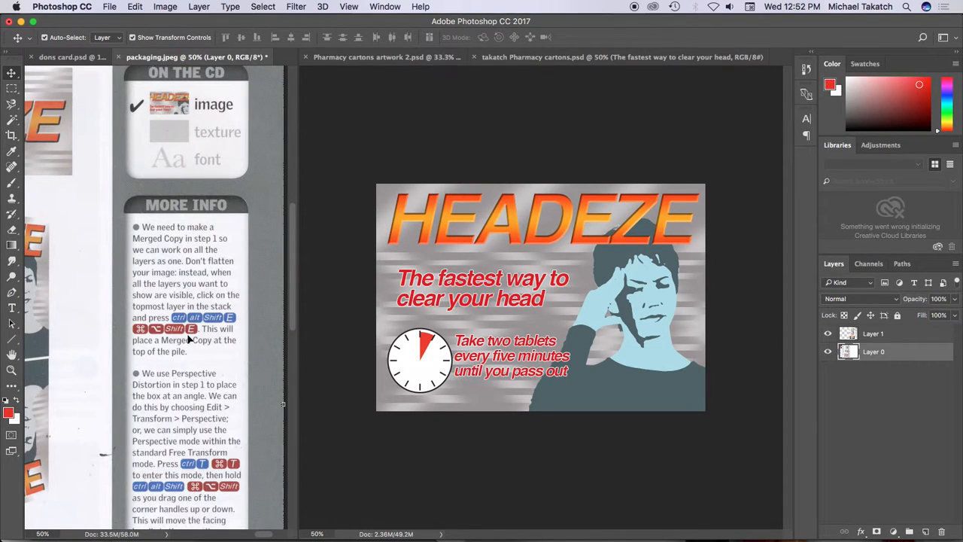
{"action": "left_click", "coordinate": [743, 353]}
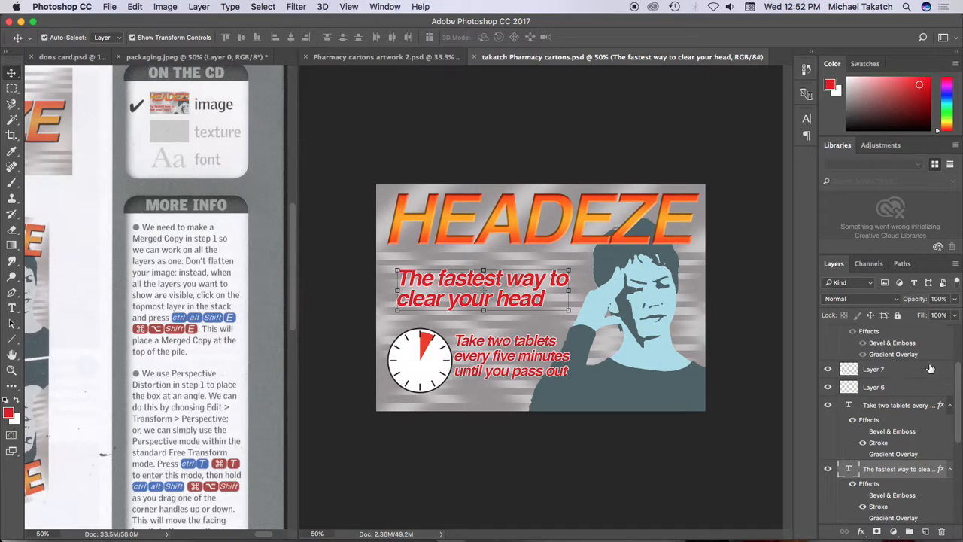
{"action": "scroll", "coordinate": [954, 339], "scroll_direction": "up", "scroll_amount": 2}
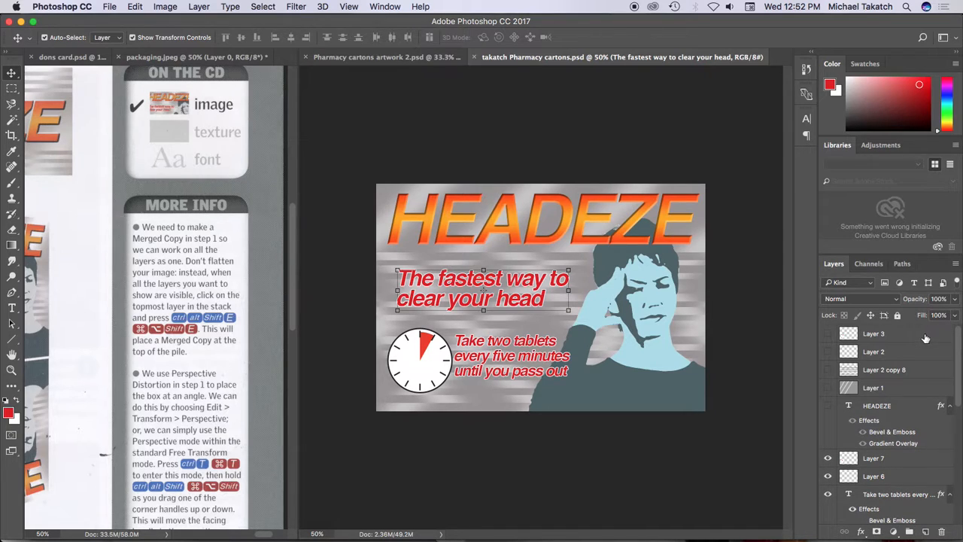
{"action": "left_click", "coordinate": [926, 338]}
{"action": "left_click", "coordinate": [926, 532]}
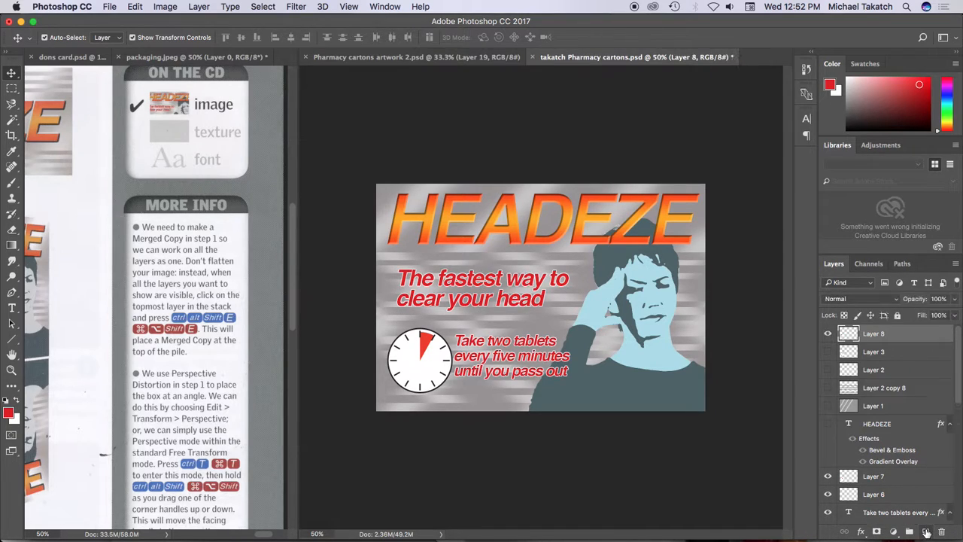
{"action": "key", "text": "super+alt+shift+e"}
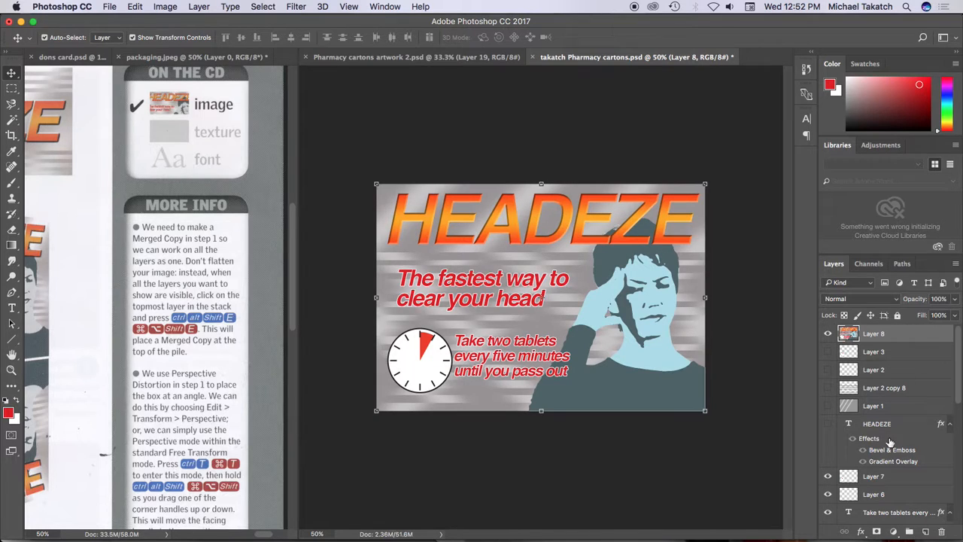
{"action": "left_click", "coordinate": [828, 334]}
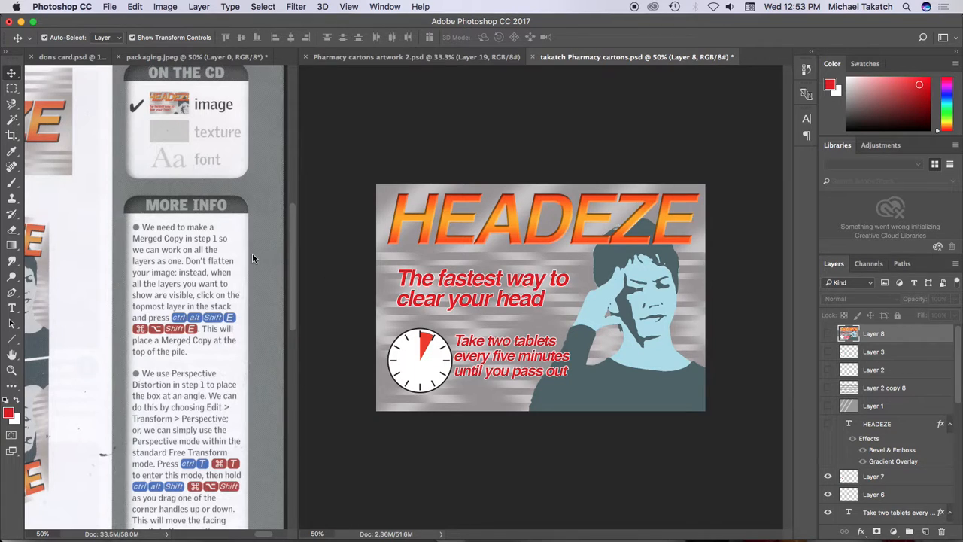
Step: Hide the woman copy, Hue/Saturation and woman layers so the figure is removed from the carton artwork
{"action": "scroll", "coordinate": [139, 203], "scroll_direction": "left", "scroll_amount": 6}
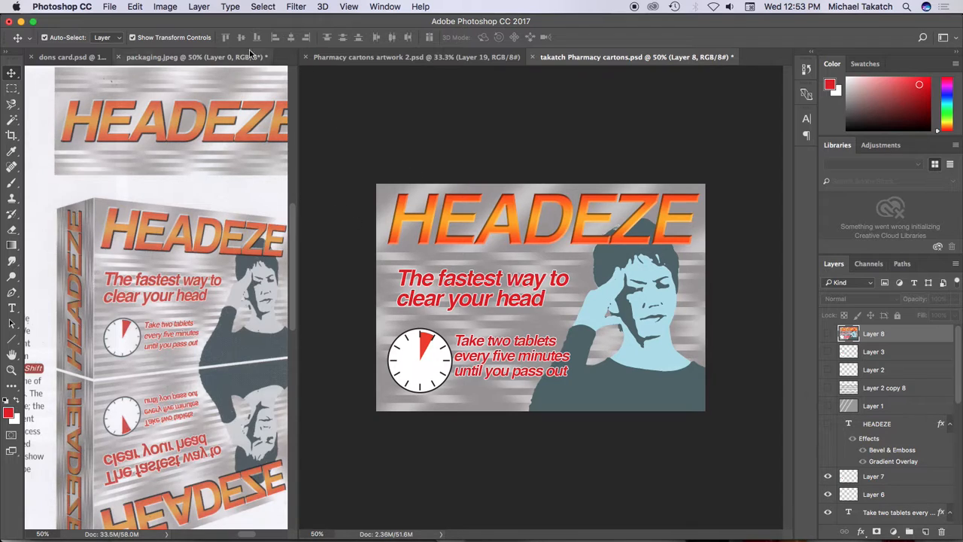
{"action": "left_click", "coordinate": [614, 270]}
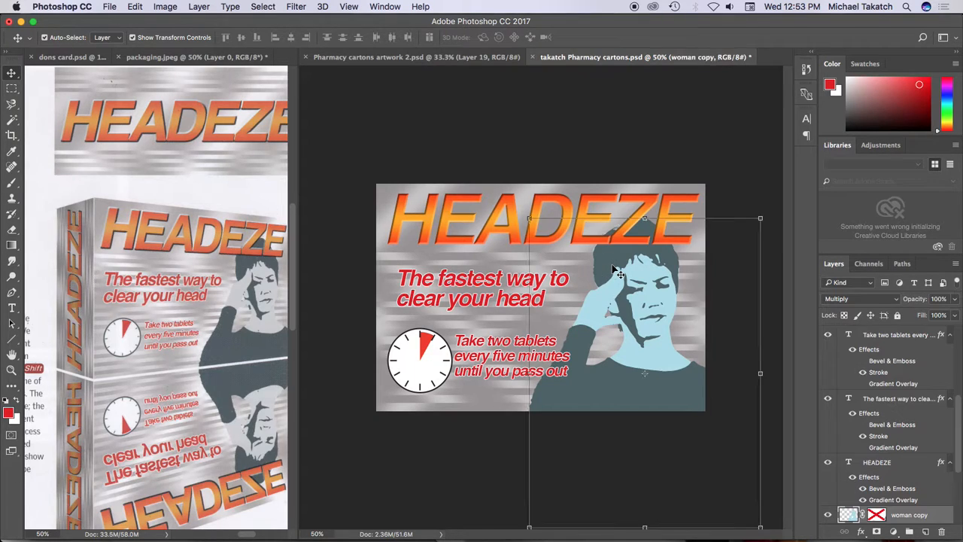
{"action": "left_click", "coordinate": [828, 516]}
{"action": "scroll", "coordinate": [830, 489], "scroll_direction": "down", "scroll_amount": 3}
{"action": "left_click", "coordinate": [828, 468]}
{"action": "left_click", "coordinate": [828, 486]}
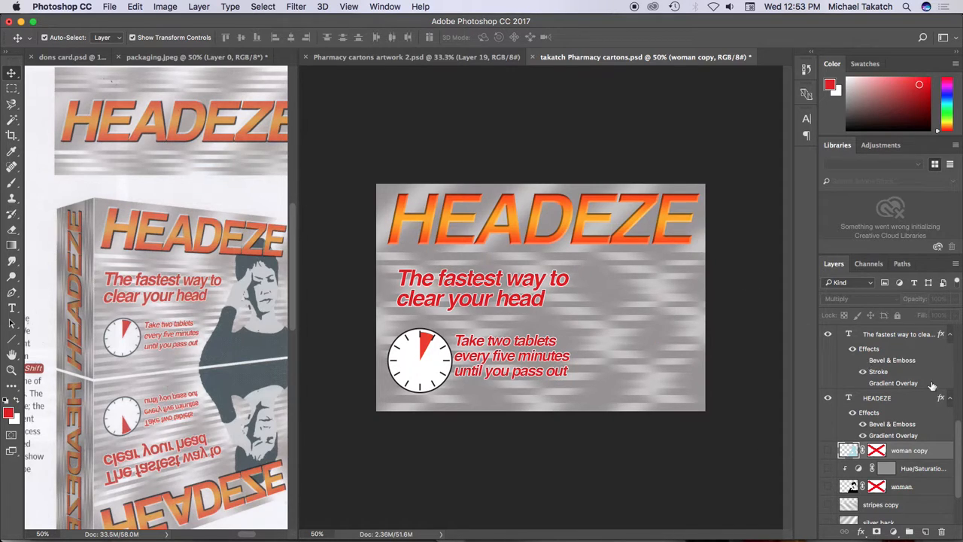
Step: Add a new layer above Layer 3 and stamp a merged copy of the artwork without the woman onto it
{"action": "left_click_drag", "start_coordinate": [959, 433], "coordinate": [957, 324]}
{"action": "left_click", "coordinate": [919, 354]}
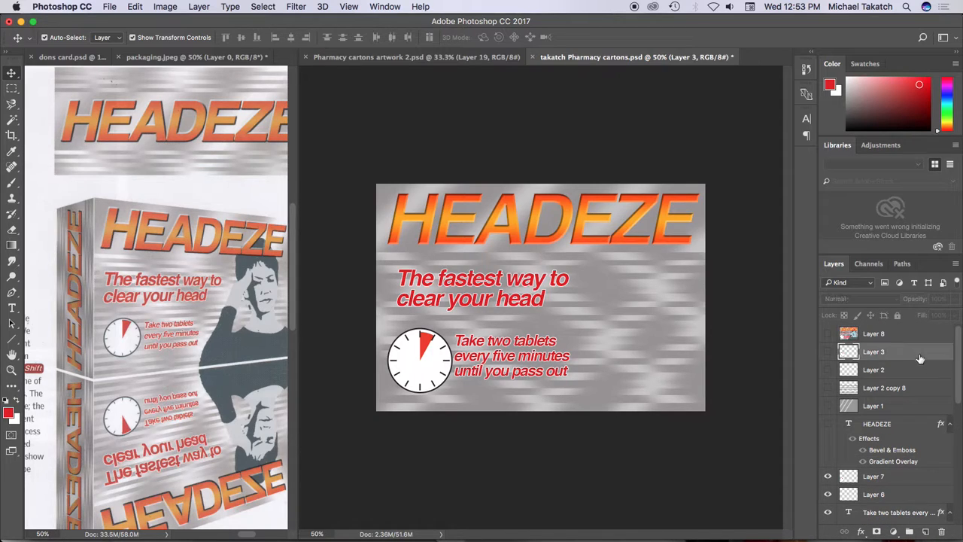
{"action": "left_click", "coordinate": [927, 532]}
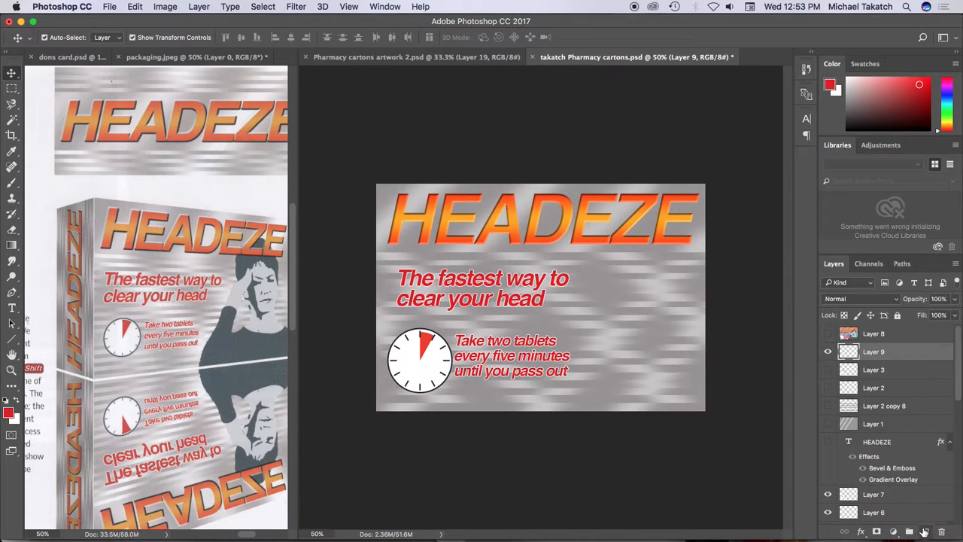
{"action": "key", "text": "super+alt+shift+e"}
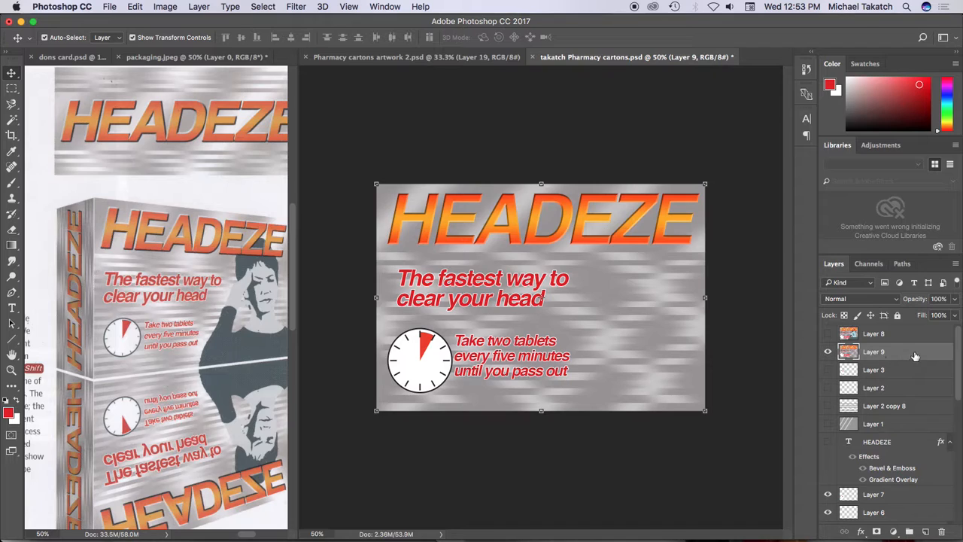
Step: Add a new layer directly below the womanless merged copy and fill it with white as a backdrop
{"action": "left_click", "coordinate": [10, 91]}
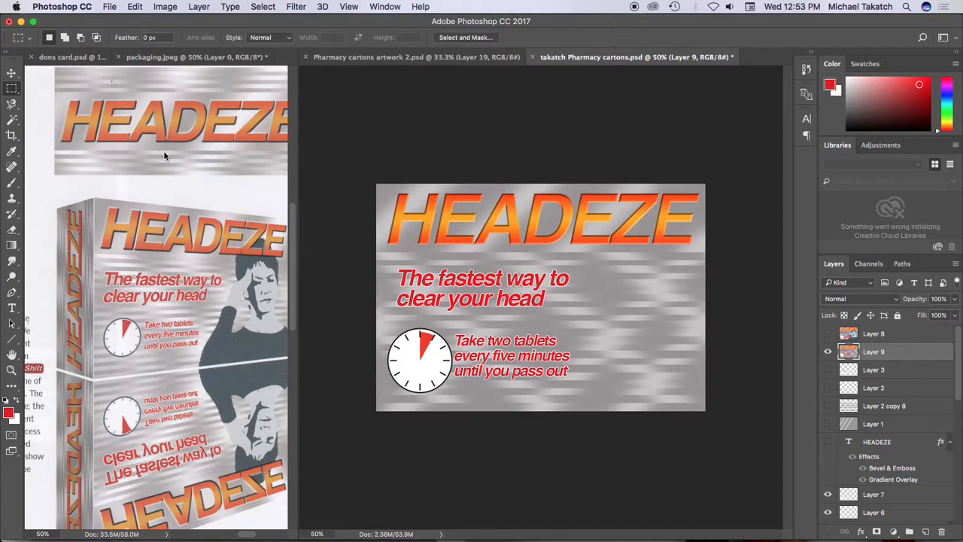
{"action": "left_click", "coordinate": [901, 371]}
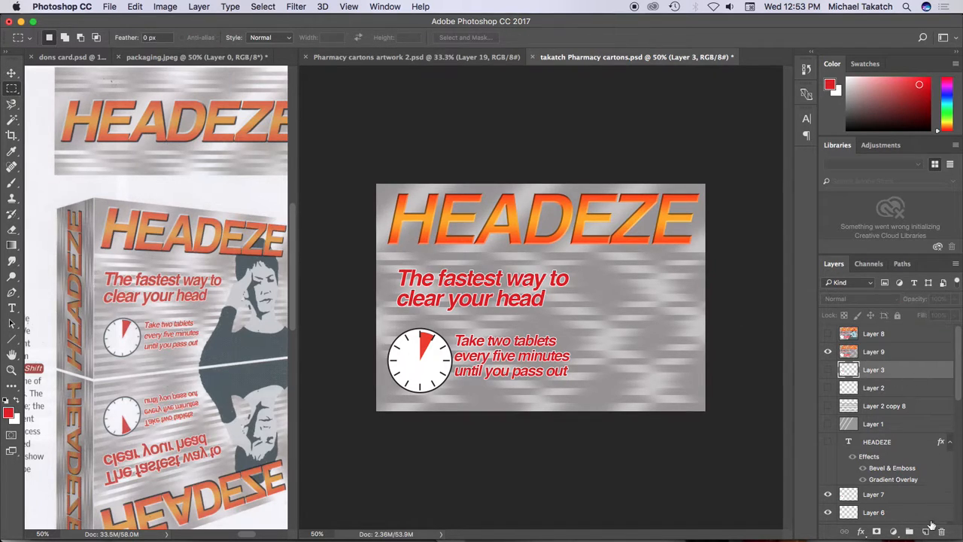
{"action": "left_click", "coordinate": [926, 530]}
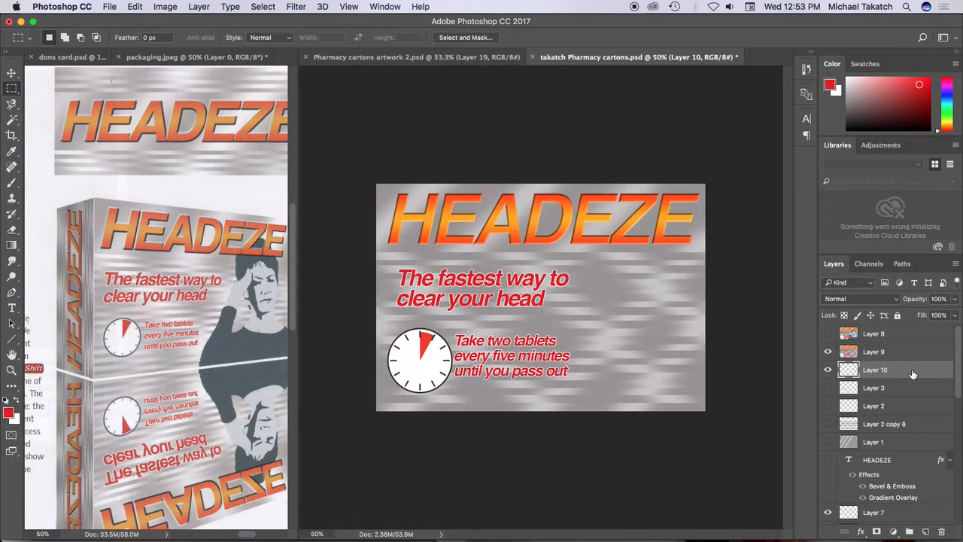
{"action": "key", "text": "alt+BackSpace"}
{"action": "key", "text": "super+BackSpace"}
{"action": "left_click", "coordinate": [829, 352]}
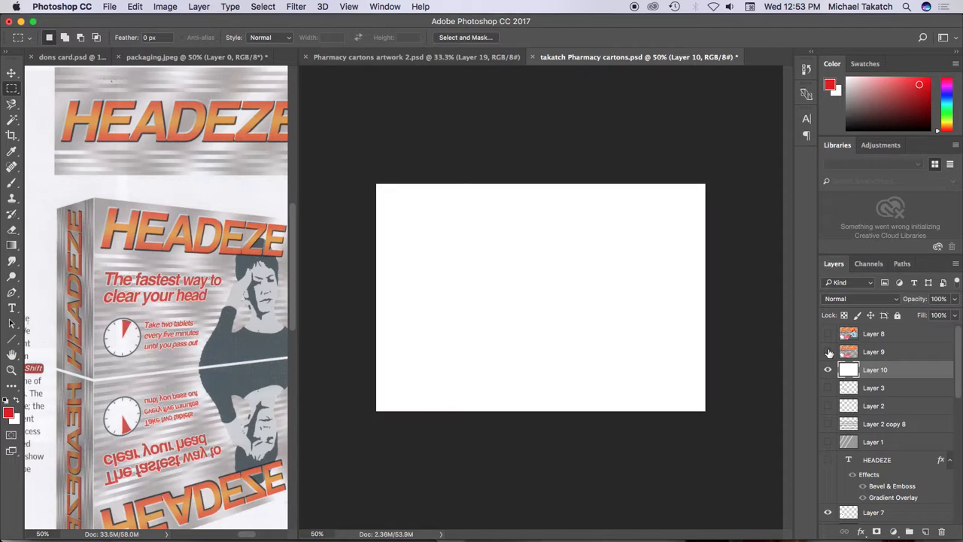
{"action": "left_click", "coordinate": [828, 352]}
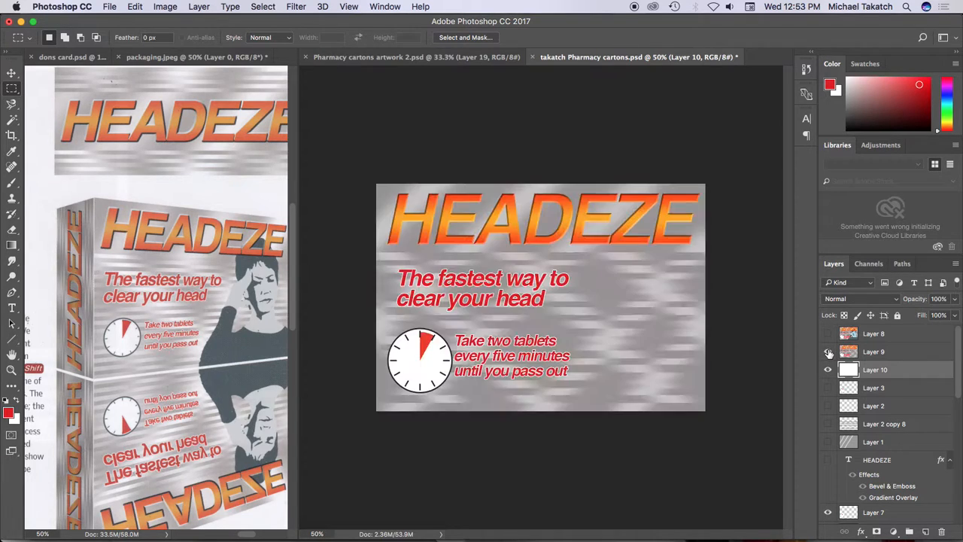
Step: Cut the full-width HEADEZE title strip from Layer 9 onto its own layer and hide Layer 9
{"action": "left_click", "coordinate": [899, 353]}
{"action": "left_click_drag", "start_coordinate": [377, 185], "coordinate": [715, 258]}
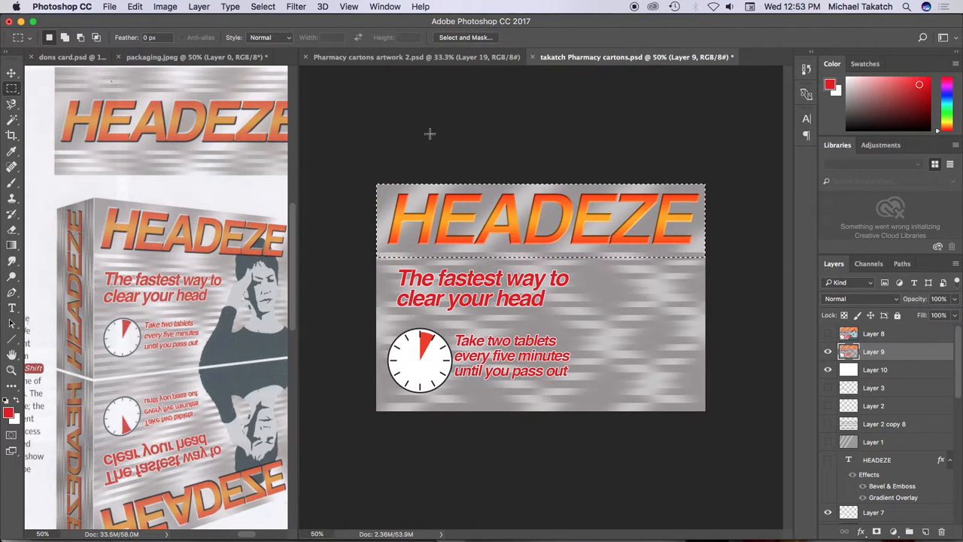
{"action": "left_click", "coordinate": [200, 6]}
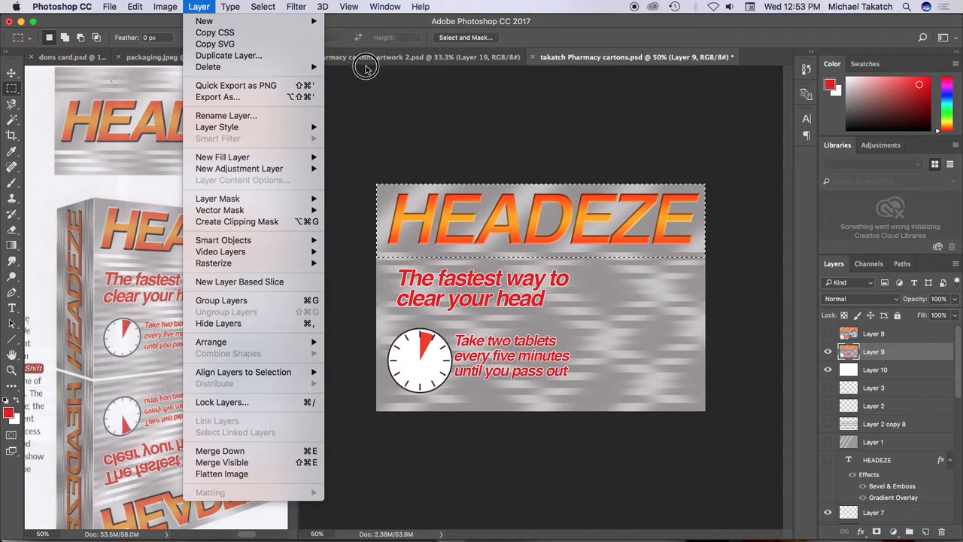
{"action": "mouse_move", "coordinate": [312, 22]}
{"action": "left_click", "coordinate": [388, 122]}
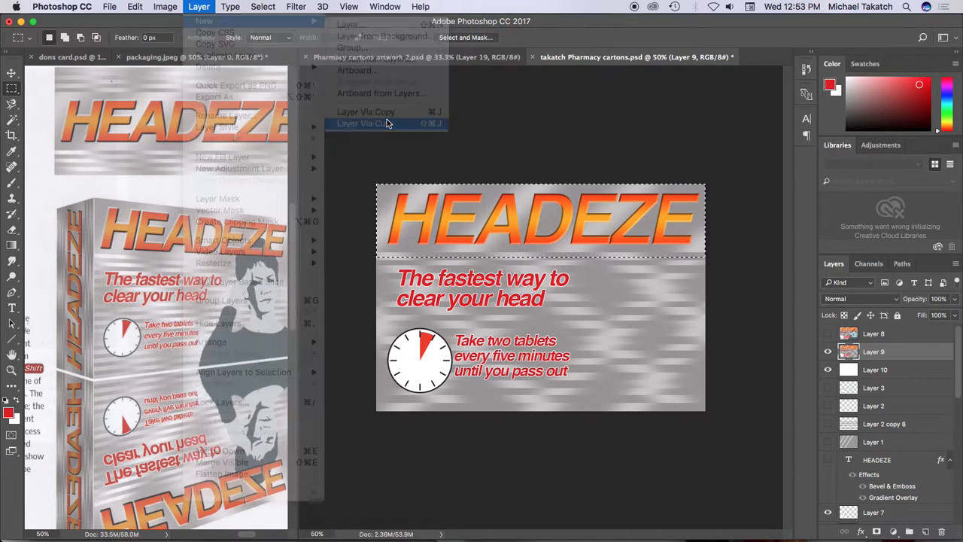
{"action": "left_click", "coordinate": [828, 369]}
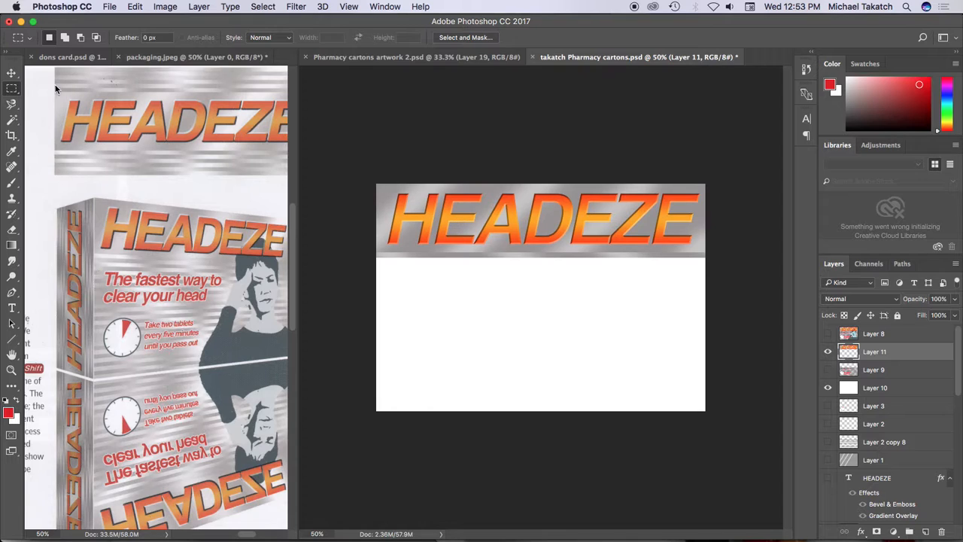
Step: Try to rotate the HEADEZE strip upright and move it toward the canvas's left side
{"action": "left_click", "coordinate": [11, 73]}
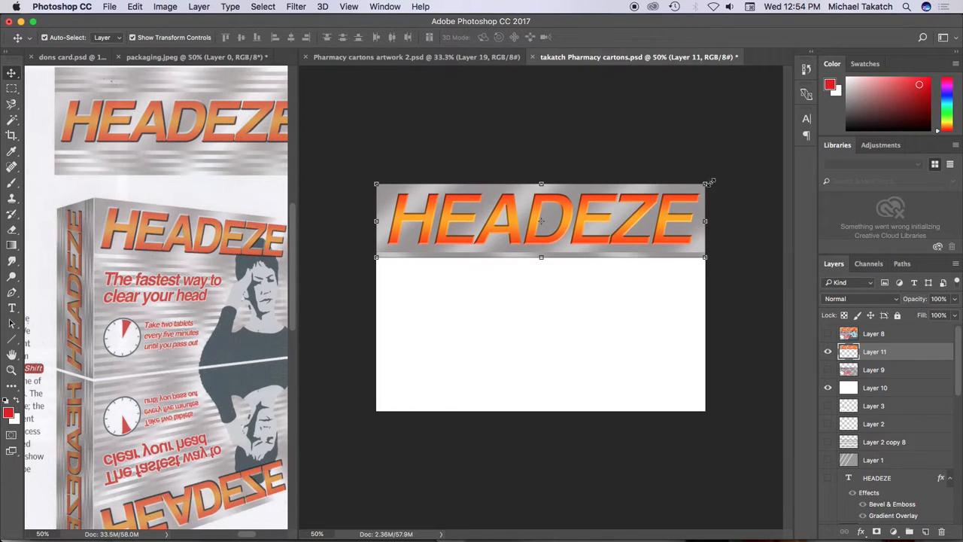
{"action": "left_click_drag", "start_coordinate": [715, 180], "coordinate": [521, 138]}
{"action": "left_click_drag", "start_coordinate": [541, 218], "coordinate": [455, 274]}
{"action": "left_click", "coordinate": [562, 37]}
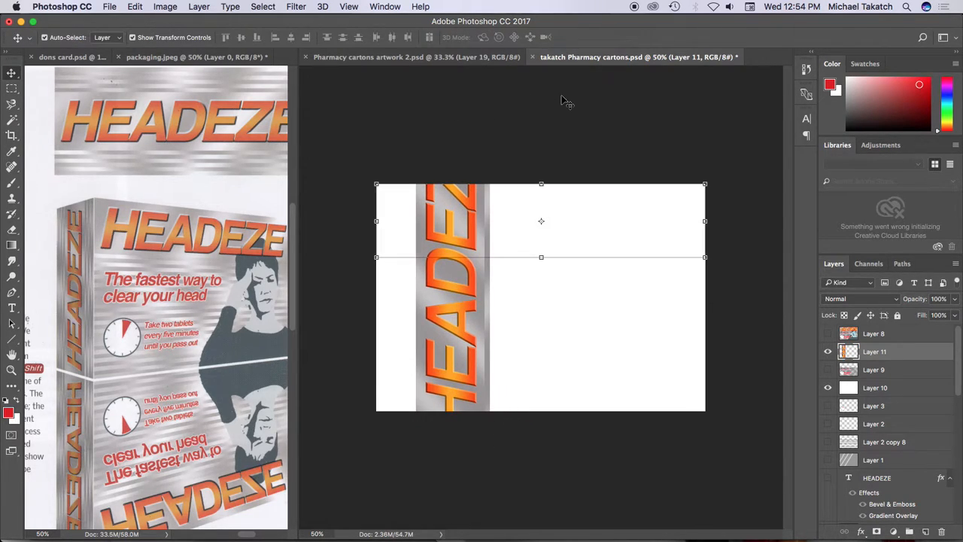
{"action": "key", "text": "super+z"}
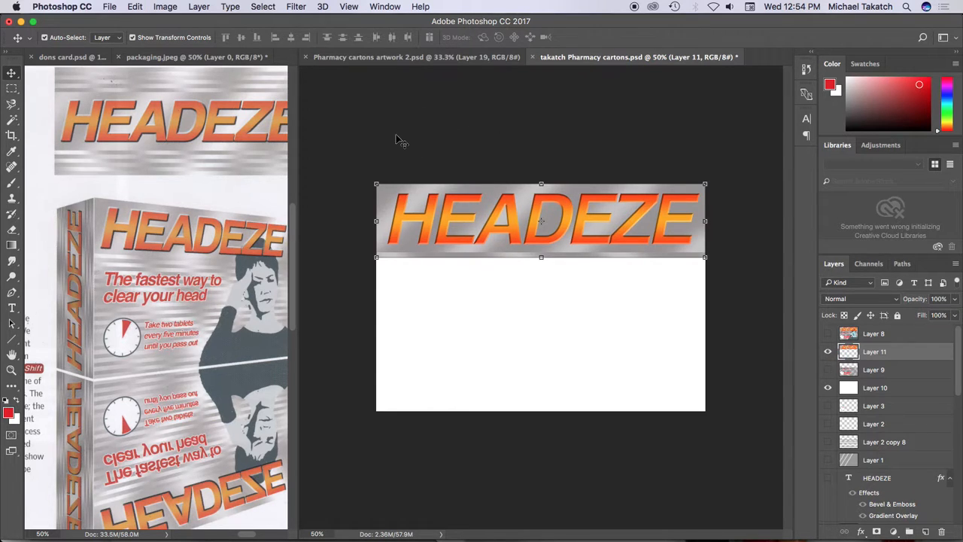
Step: Set the canvas size to 6 inches wide and 6 inches high
{"action": "left_click", "coordinate": [165, 7]}
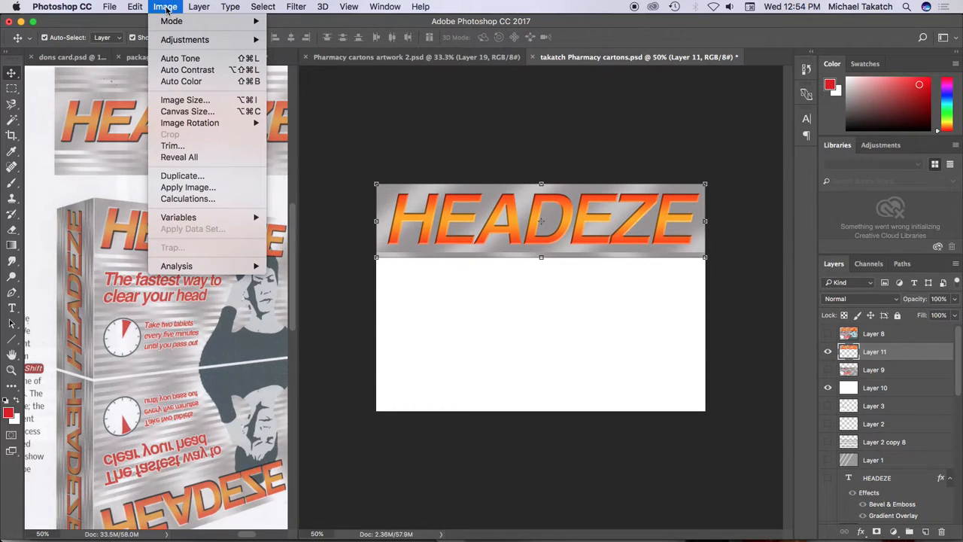
{"action": "left_click", "coordinate": [188, 112]}
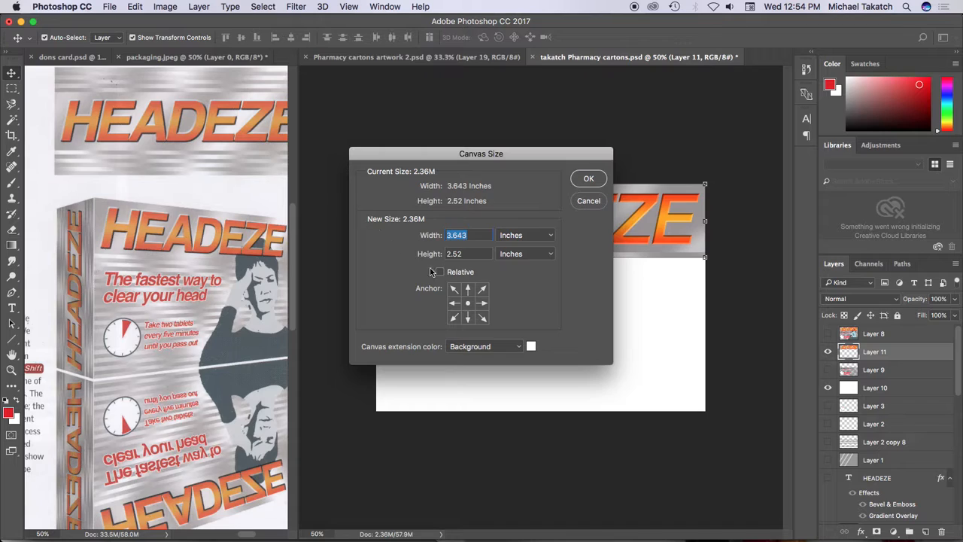
{"action": "type", "text": "6"}
{"action": "key", "text": "Tab"}
{"action": "type", "text": "6"}
{"action": "left_click", "coordinate": [586, 180]}
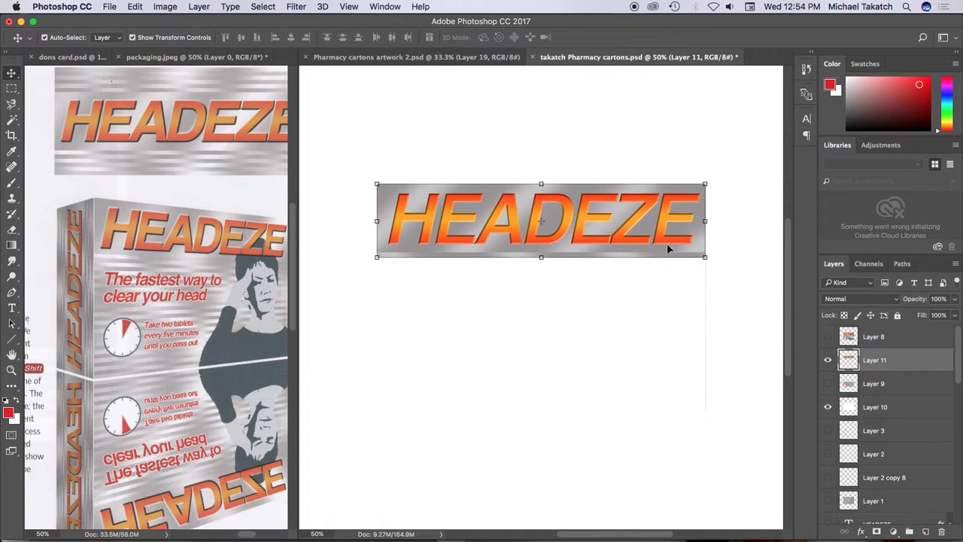
Step: Rotate the HEADEZE strip −90° and place it upright toward the left of the enlarged canvas
{"action": "left_click_drag", "start_coordinate": [654, 227], "coordinate": [638, 197]}
{"action": "left_click_drag", "start_coordinate": [700, 148], "coordinate": [505, 103]}
{"action": "left_click_drag", "start_coordinate": [499, 181], "coordinate": [364, 269]}
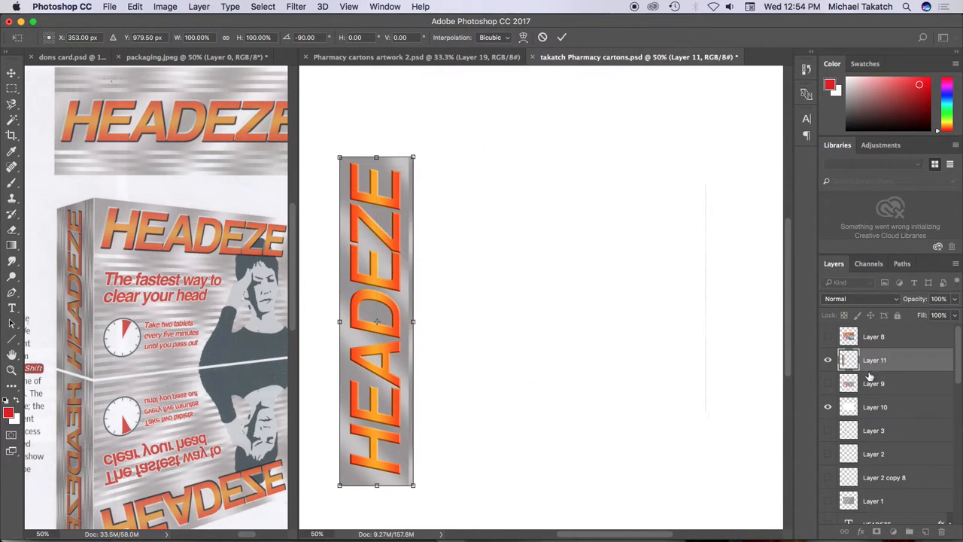
{"action": "key", "text": "Return"}
Step: Show the full front artwork on Layer 8 and move it just right of the upright HEADEZE strip
{"action": "left_click", "coordinate": [828, 338]}
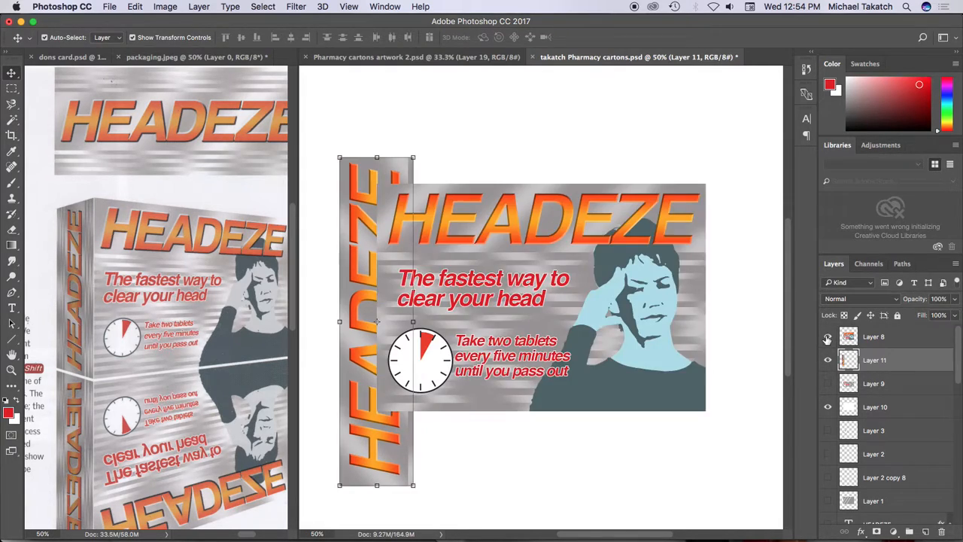
{"action": "left_click_drag", "start_coordinate": [536, 265], "coordinate": [593, 274]}
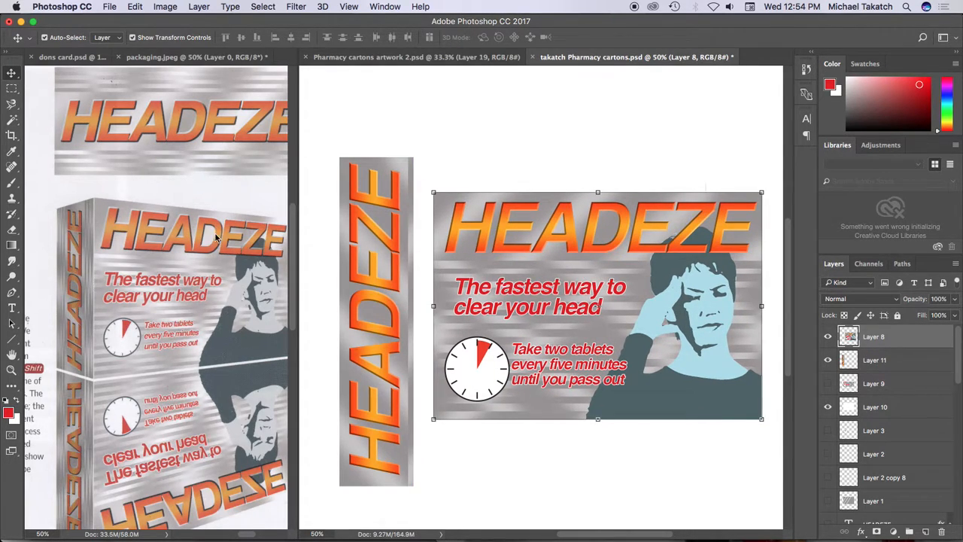
Step: Distort the HEADEZE strip on Layer 11 into a narrow side panel receding leftward, its taller edge meeting the front face, at about 77% width
{"action": "left_click", "coordinate": [188, 217]}
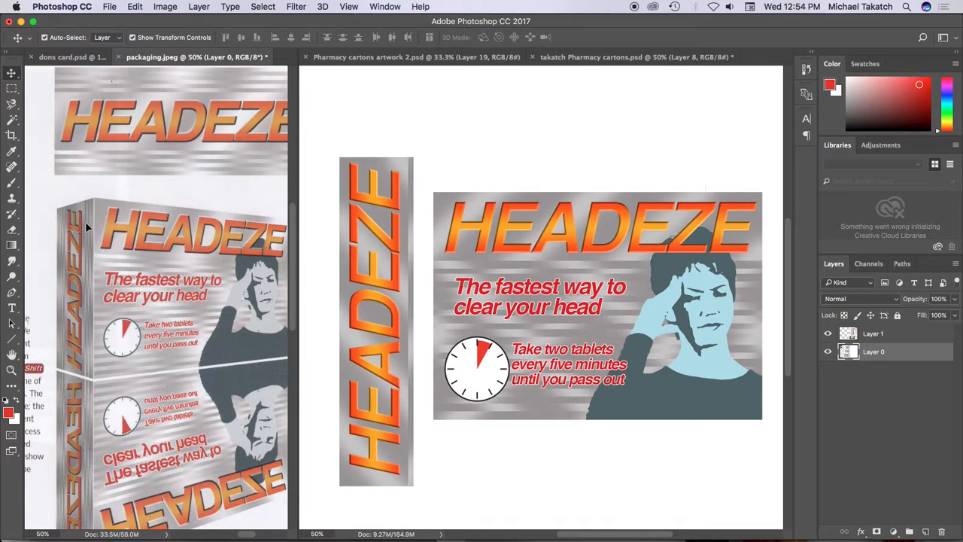
{"action": "scroll", "coordinate": [96, 215], "scroll_direction": "left", "scroll_amount": 5}
{"action": "scroll", "coordinate": [97, 216], "scroll_direction": "left", "scroll_amount": 10}
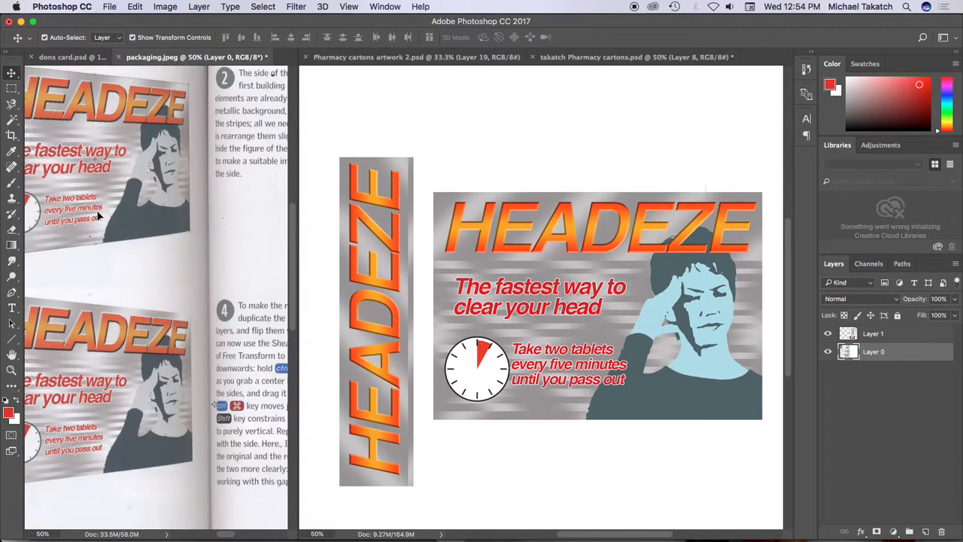
{"action": "scroll", "coordinate": [97, 216], "scroll_direction": "left", "scroll_amount": 3}
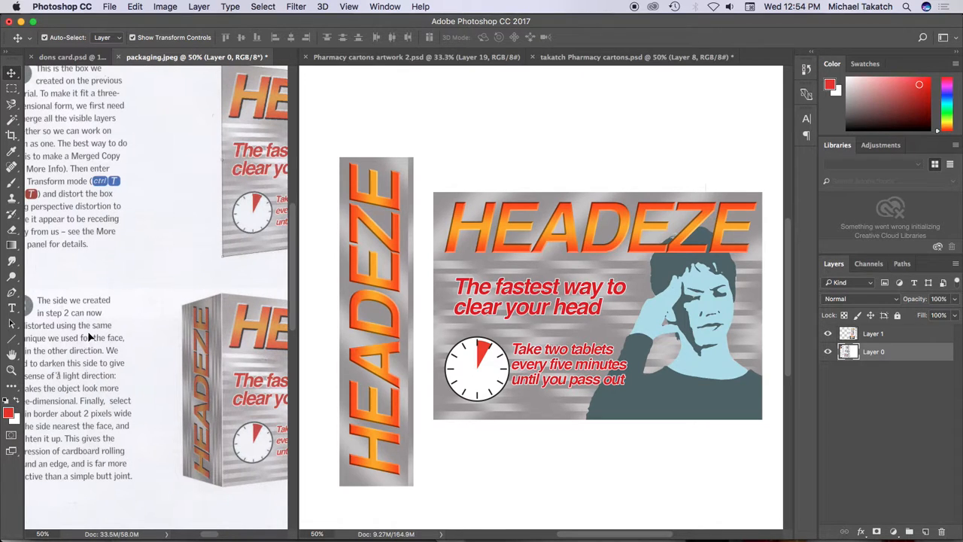
{"action": "scroll", "coordinate": [94, 322], "scroll_direction": "left", "scroll_amount": 3}
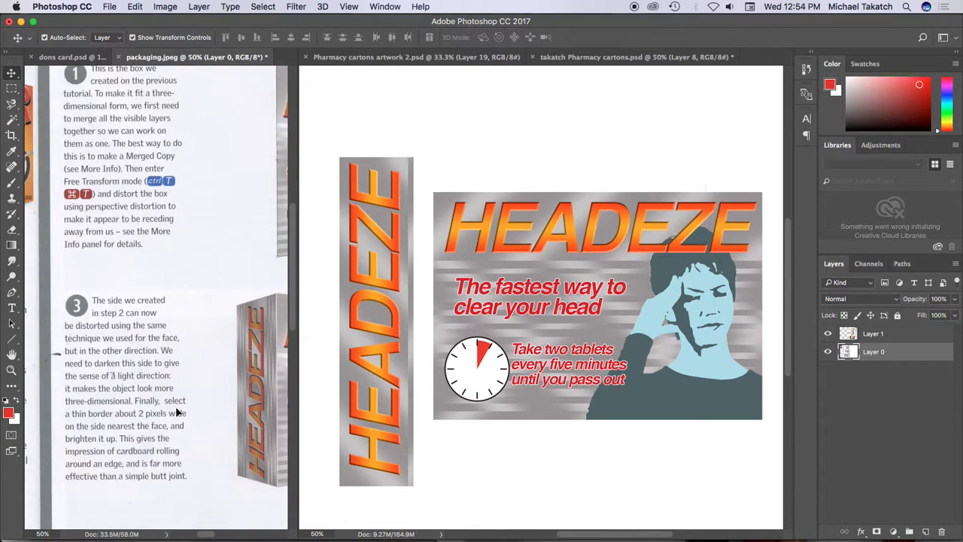
{"action": "left_click", "coordinate": [389, 265]}
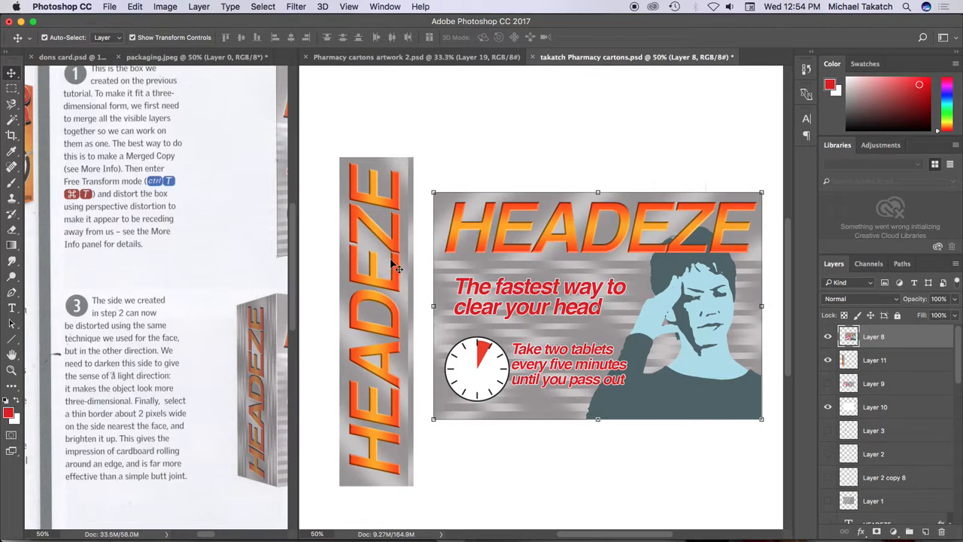
{"action": "left_click", "coordinate": [878, 360]}
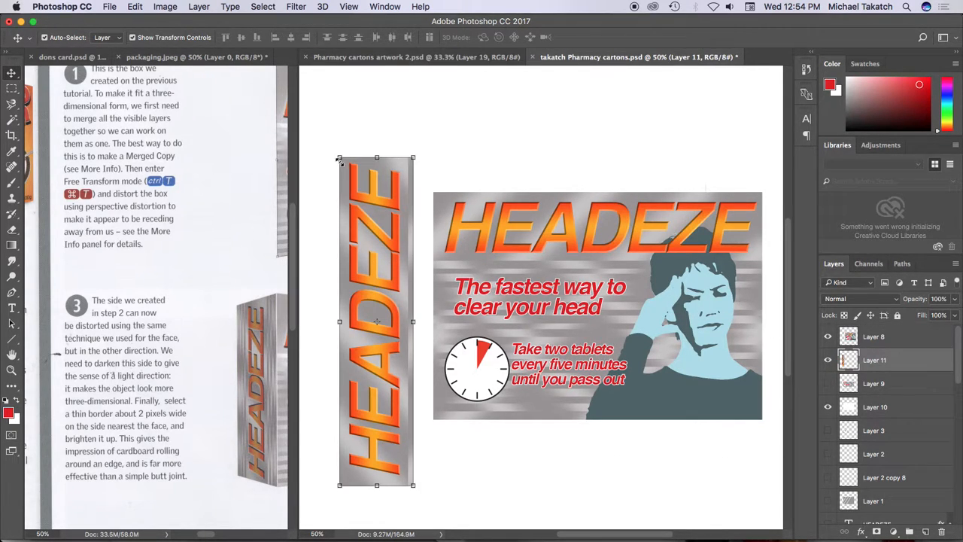
{"action": "left_click_drag", "start_coordinate": [339, 160], "coordinate": [339, 200]}
{"action": "left_click_drag", "start_coordinate": [413, 154], "coordinate": [424, 215]}
{"action": "left_click_drag", "start_coordinate": [377, 411], "coordinate": [377, 392]}
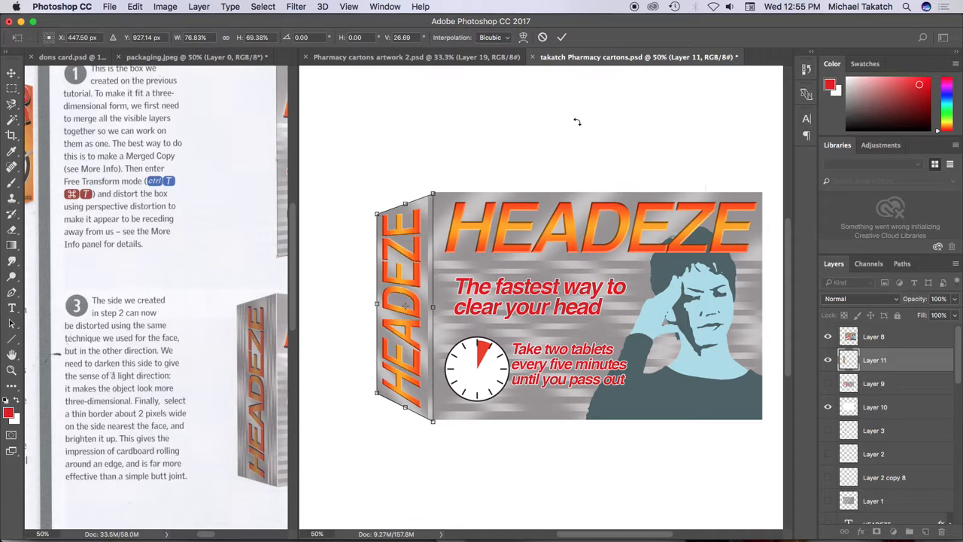
{"action": "left_click", "coordinate": [562, 37]}
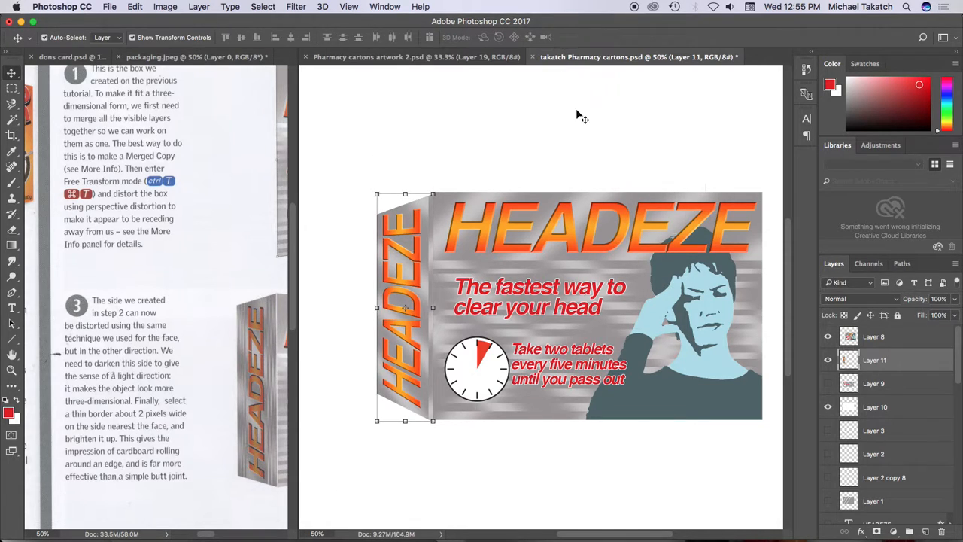
Step: Transform the front artwork on Layer 8 in perspective so its right edge recedes, narrowing it to about 71% width
{"action": "left_click", "coordinate": [907, 337]}
{"action": "key", "text": "super+t"}
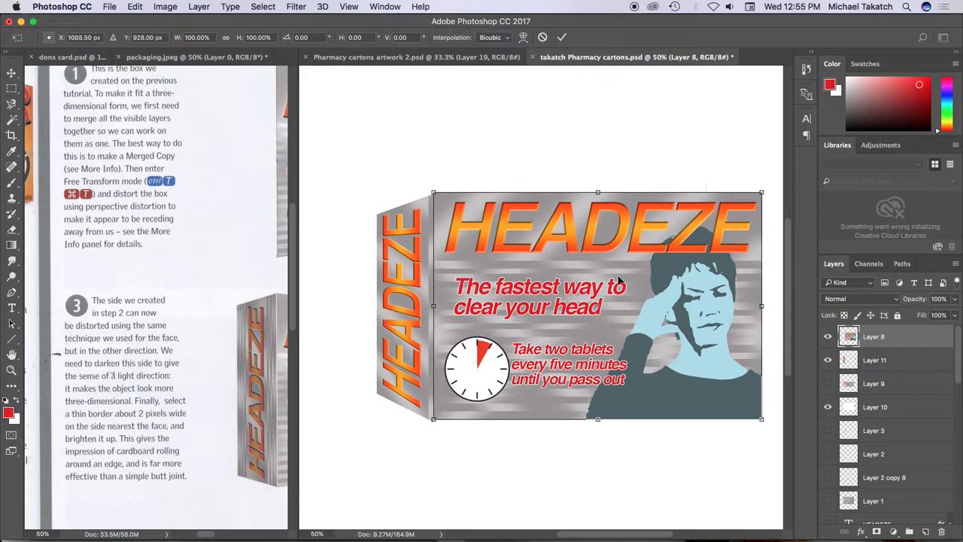
{"action": "left_click_drag", "start_coordinate": [762, 194], "coordinate": [763, 228]}
{"action": "left_click_drag", "start_coordinate": [763, 308], "coordinate": [667, 315]}
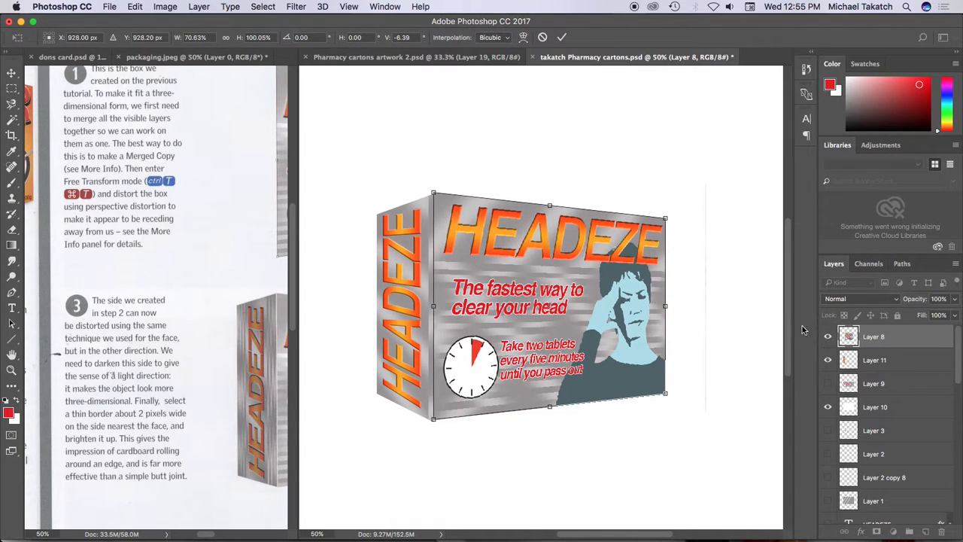
{"action": "key", "text": "Return"}
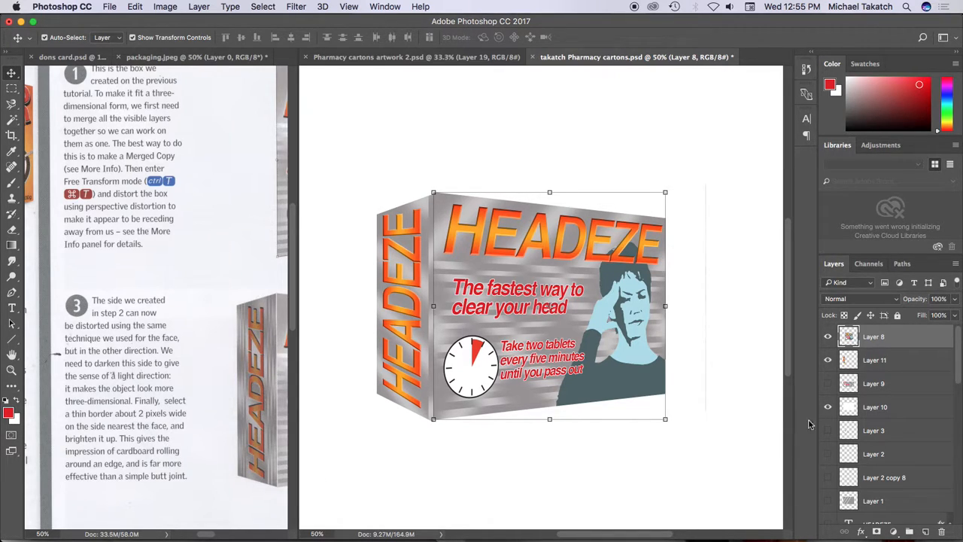
Step: Add a blank layer above Layer 8 and nudge the front face slightly down to line up with the side panel's edge
{"action": "left_click", "coordinate": [927, 532]}
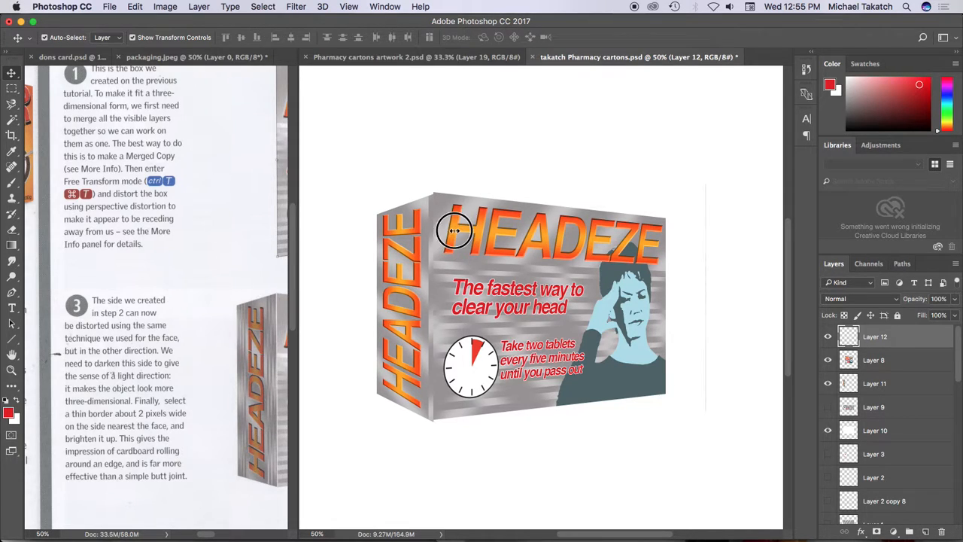
{"action": "left_click", "coordinate": [478, 226]}
{"action": "left_click_drag", "start_coordinate": [550, 193], "coordinate": [550, 195]}
{"action": "key", "text": "Escape"}
{"action": "key", "text": "Down"}
{"action": "key", "text": "Down"}
{"action": "key", "text": "Right"}
{"action": "key", "text": "Right"}
{"action": "key", "text": "Right"}
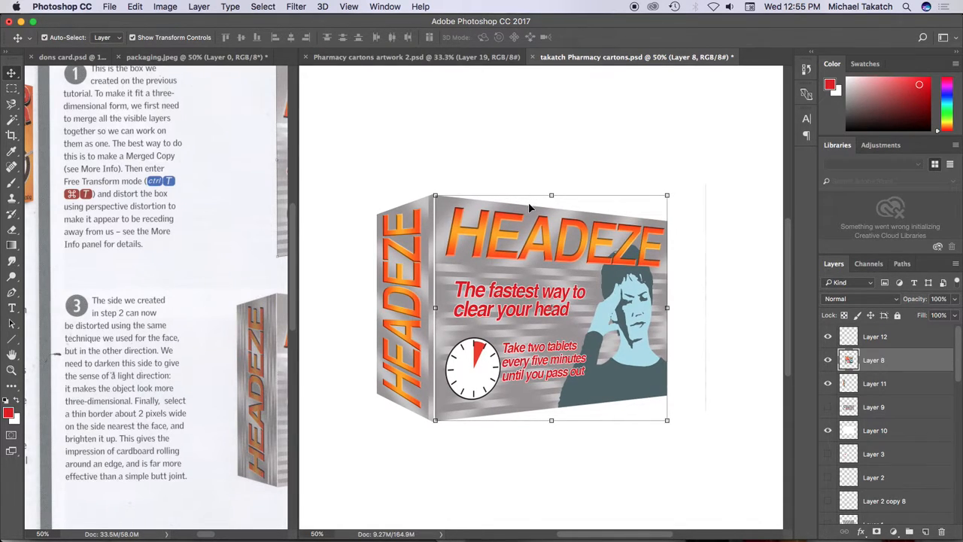
{"action": "key", "text": "Left"}
{"action": "key", "text": "Left"}
{"action": "key", "text": "Left"}
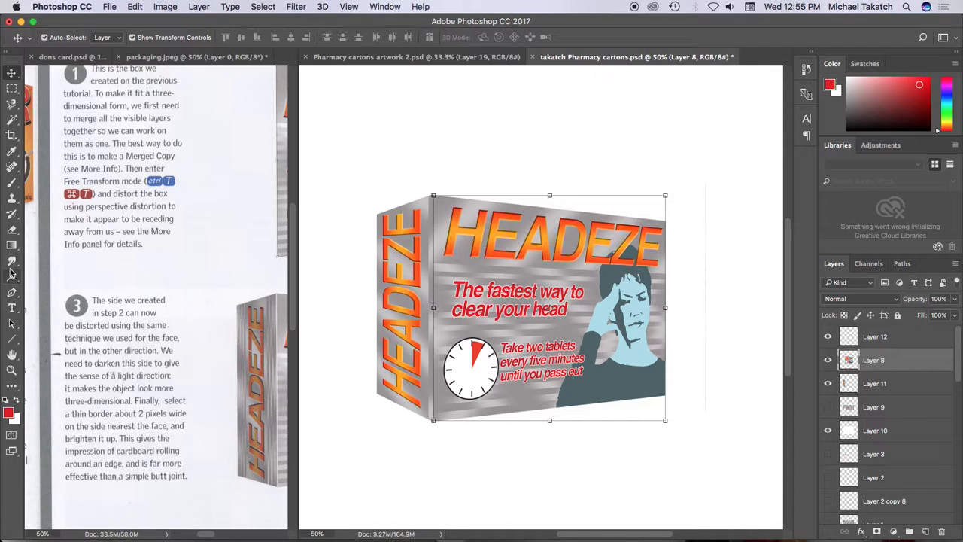
{"action": "left_click", "coordinate": [11, 182]}
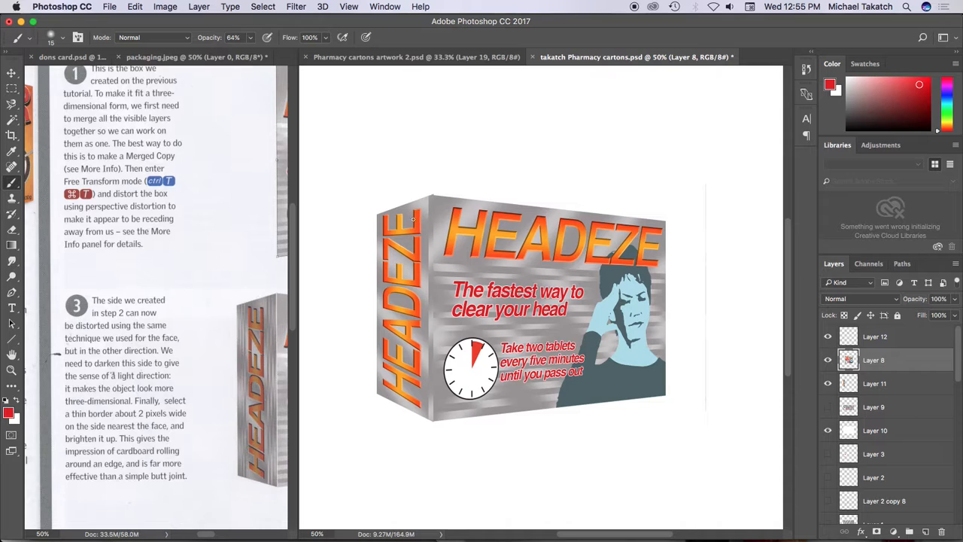
{"action": "left_click", "coordinate": [12, 73]}
{"action": "left_click_drag", "start_coordinate": [470, 219], "coordinate": [478, 219]}
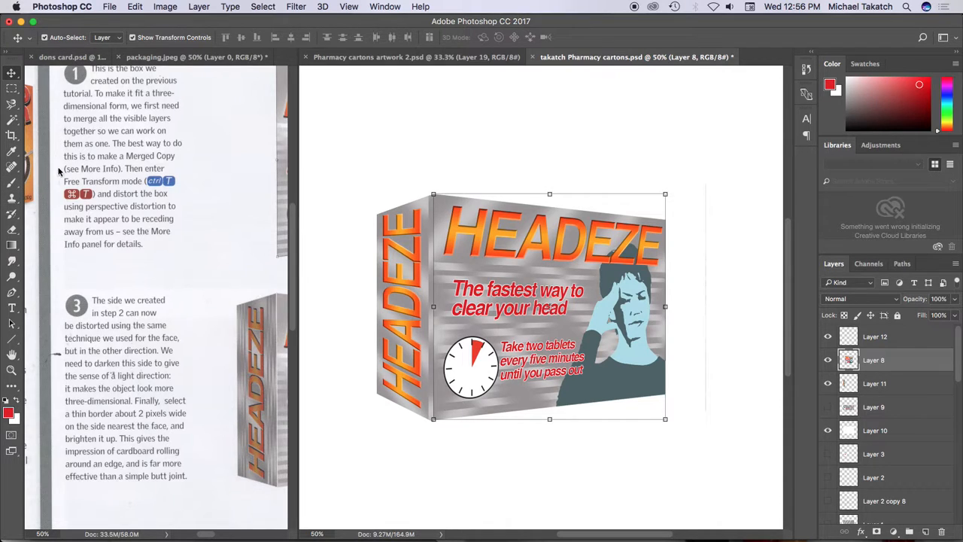
Step: Paint a straight white highlight on Layer 12 along the vertical edge joining the two faces, using a size 9 brush
{"action": "key", "text": "d"}
{"action": "key", "text": "x"}
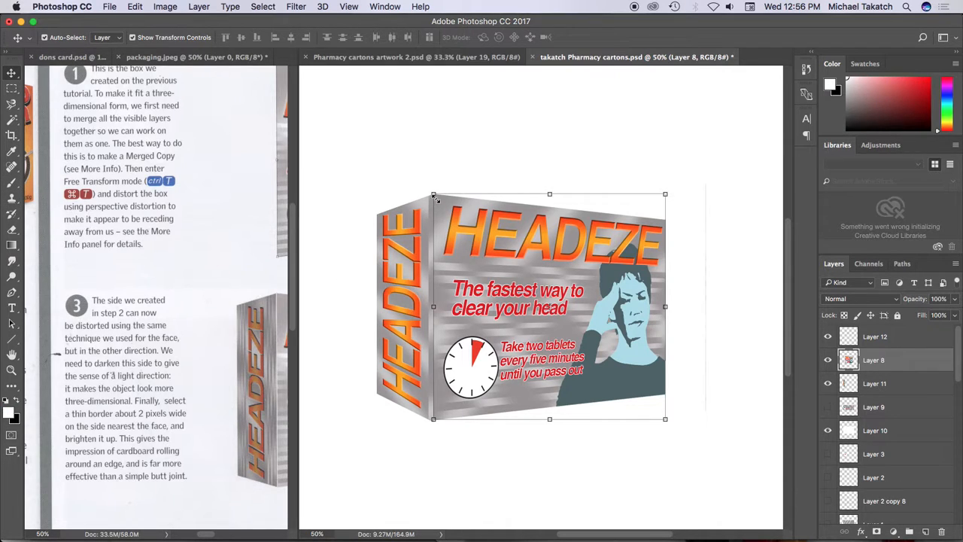
{"action": "left_click", "coordinate": [905, 339]}
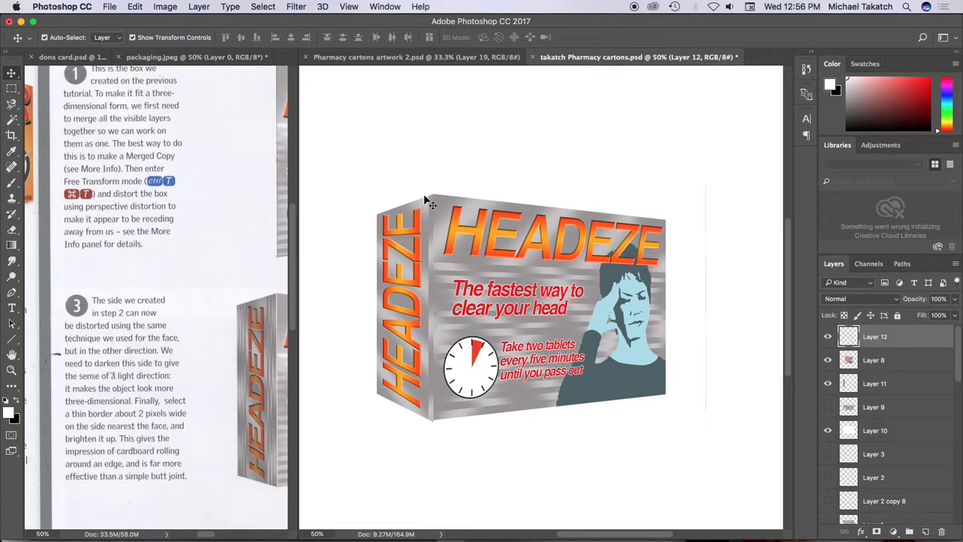
{"action": "key", "text": "b"}
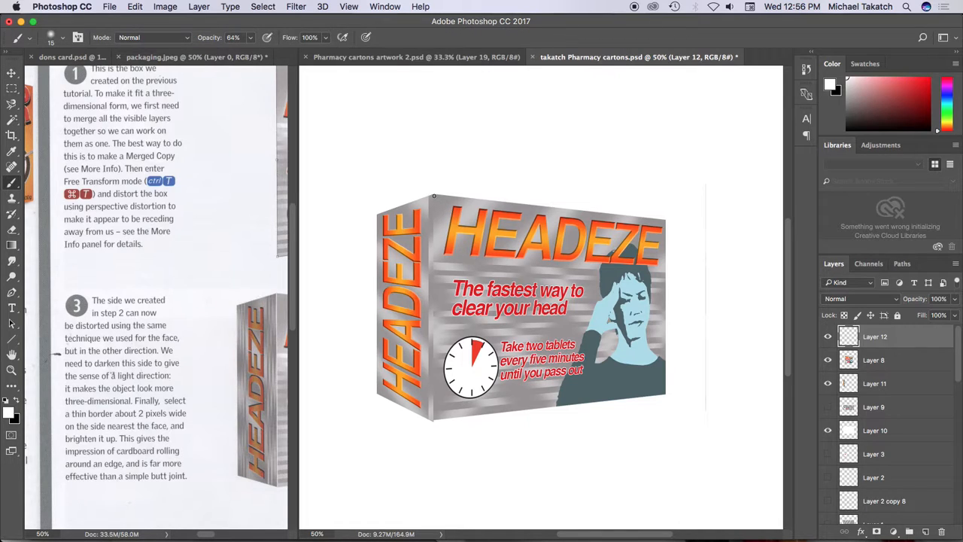
{"action": "left_click", "coordinate": [434, 420], "text": "shift"}
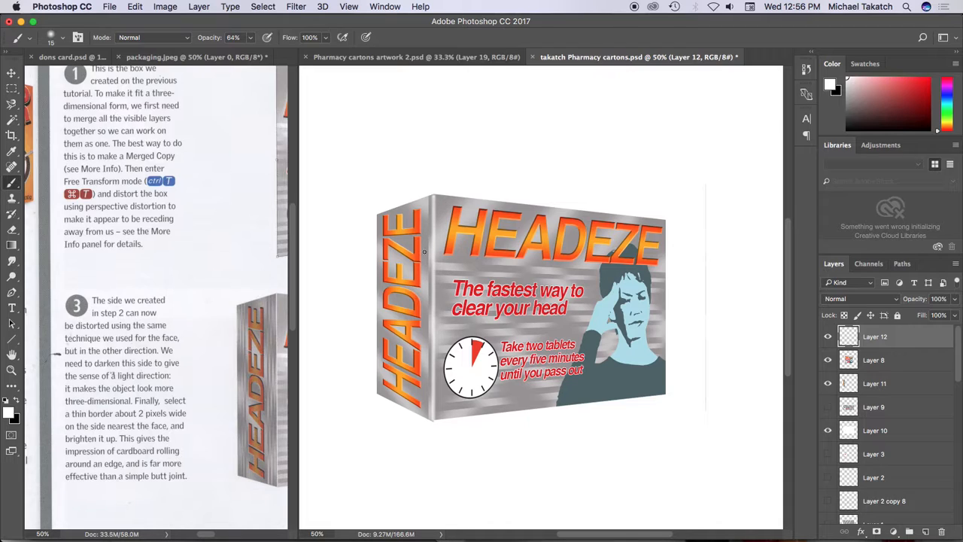
{"action": "key", "text": "super+z"}
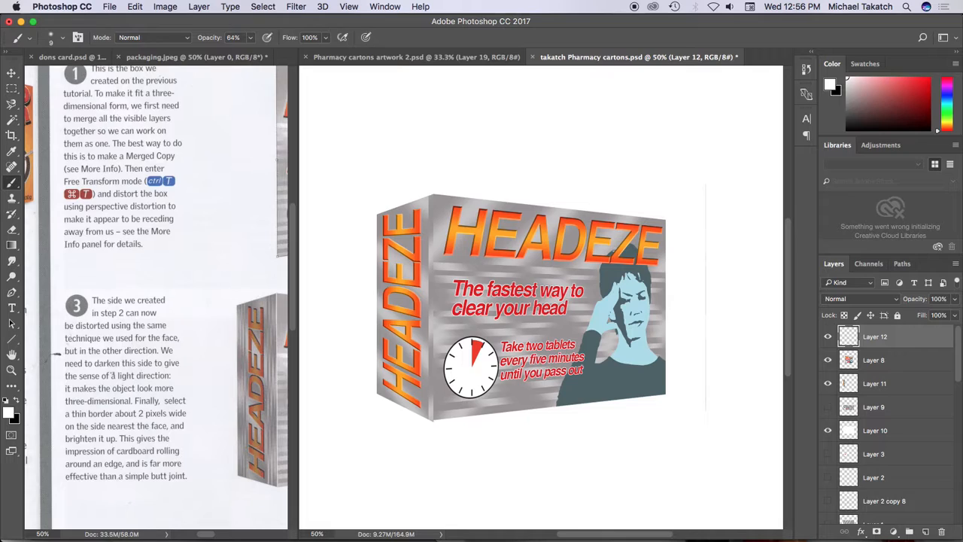
{"action": "left_click", "coordinate": [433, 421], "text": "shift"}
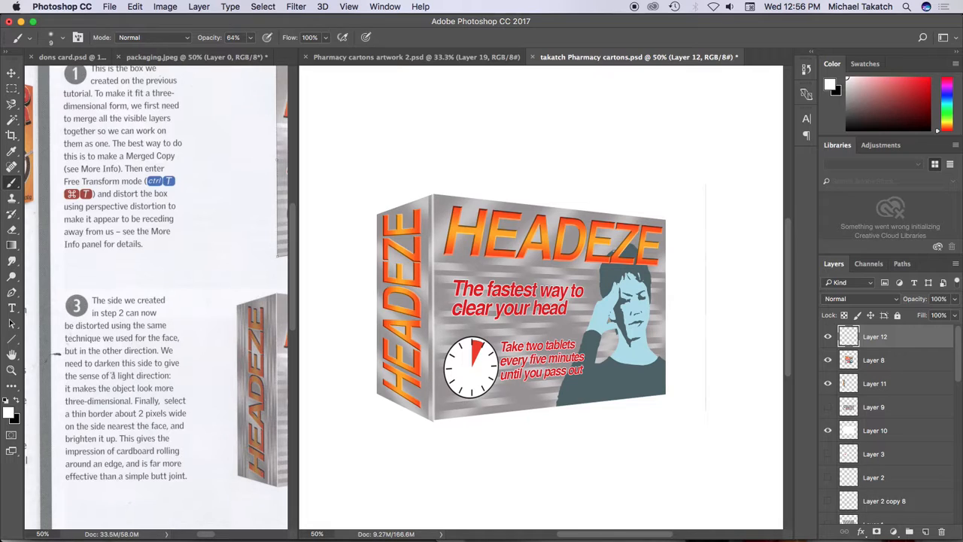
{"action": "left_click", "coordinate": [434, 195], "text": "shift"}
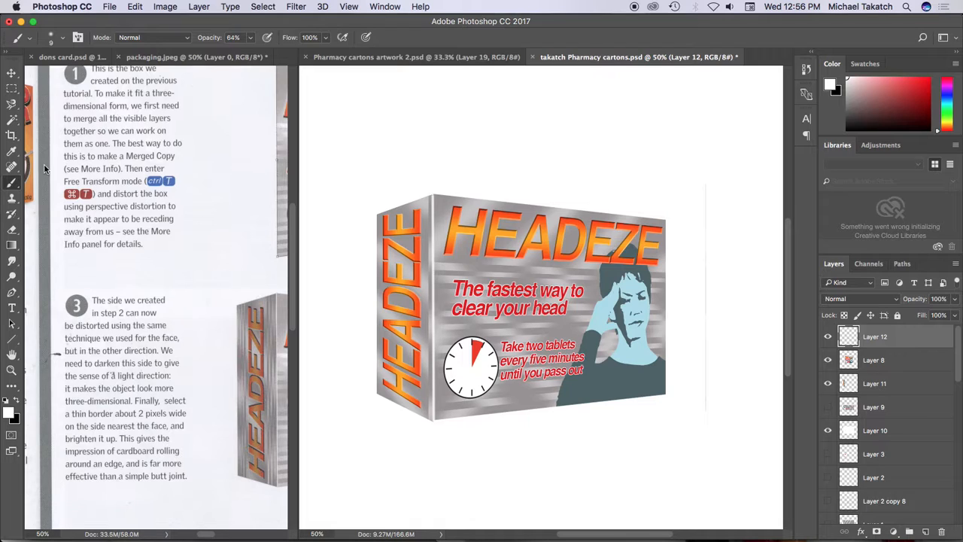
Step: Set up the Eraser Tool with a size 150 brush and 39% opacity
{"action": "left_click", "coordinate": [13, 229]}
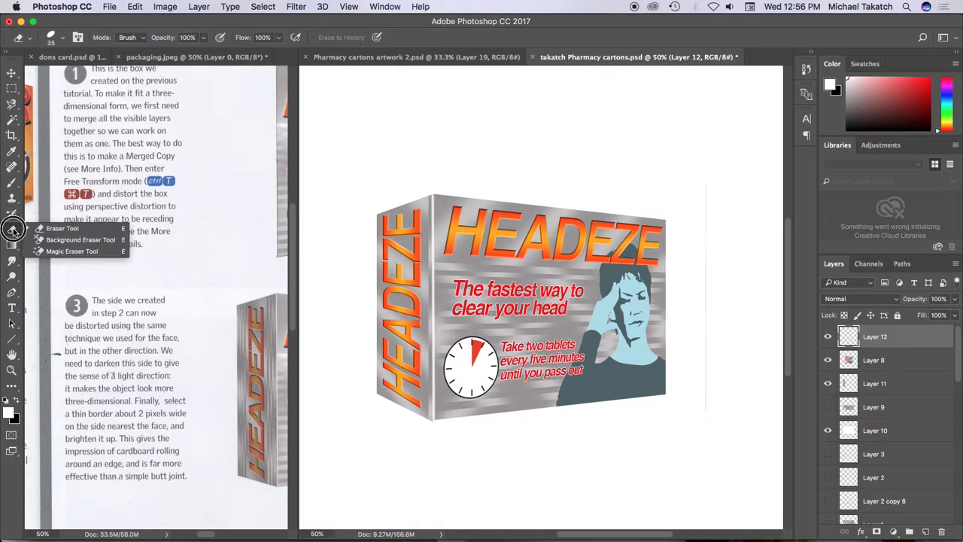
{"action": "left_click", "coordinate": [62, 228]}
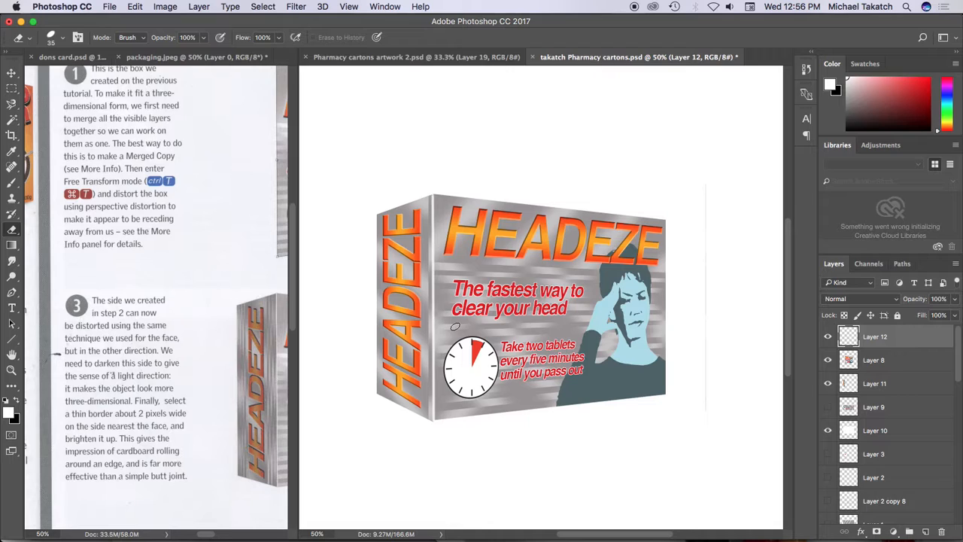
{"action": "key", "text": "bracketright"}
{"action": "key", "text": "bracketright"}
{"action": "key", "text": "bracketright"}
{"action": "key", "text": "bracketright"}
{"action": "key", "text": "bracketright"}
{"action": "key", "text": "bracketright"}
{"action": "key", "text": "bracketright"}
{"action": "key", "text": "bracketright"}
{"action": "left_click", "coordinate": [204, 37]}
{"action": "left_click_drag", "start_coordinate": [205, 51], "coordinate": [169, 51]}
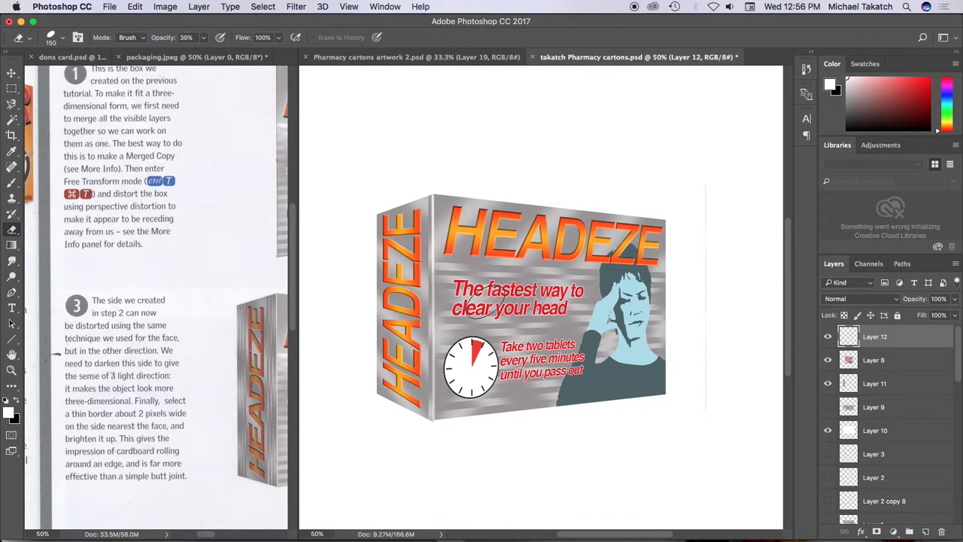
Step: Select the side panel on Layer 11 and try the Darken blend mode on it
{"action": "scroll", "coordinate": [168, 315], "scroll_direction": "right", "scroll_amount": 10}
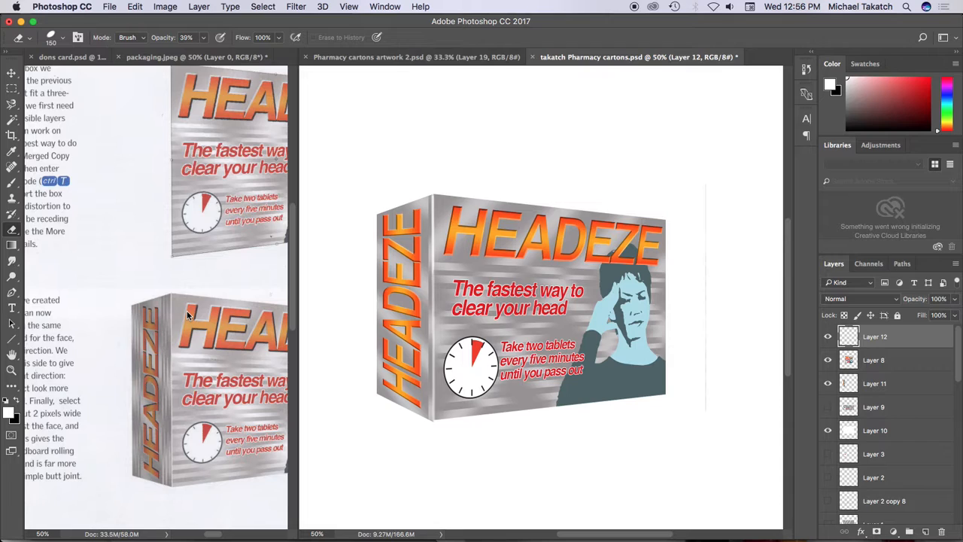
{"action": "scroll", "coordinate": [192, 315], "scroll_direction": "right", "scroll_amount": 5}
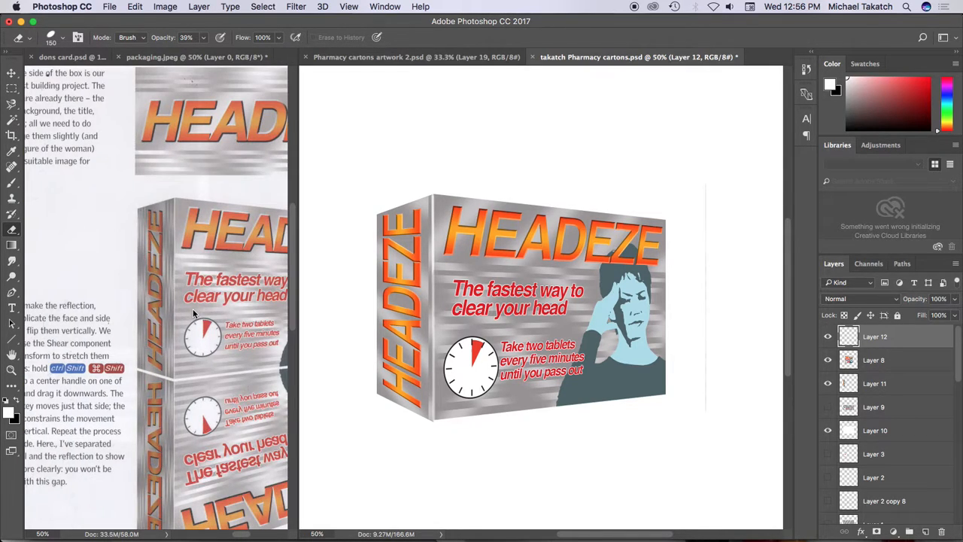
{"action": "scroll", "coordinate": [193, 313], "scroll_direction": "left", "scroll_amount": 1}
{"action": "scroll", "coordinate": [394, 259], "scroll_direction": "down", "scroll_amount": 1}
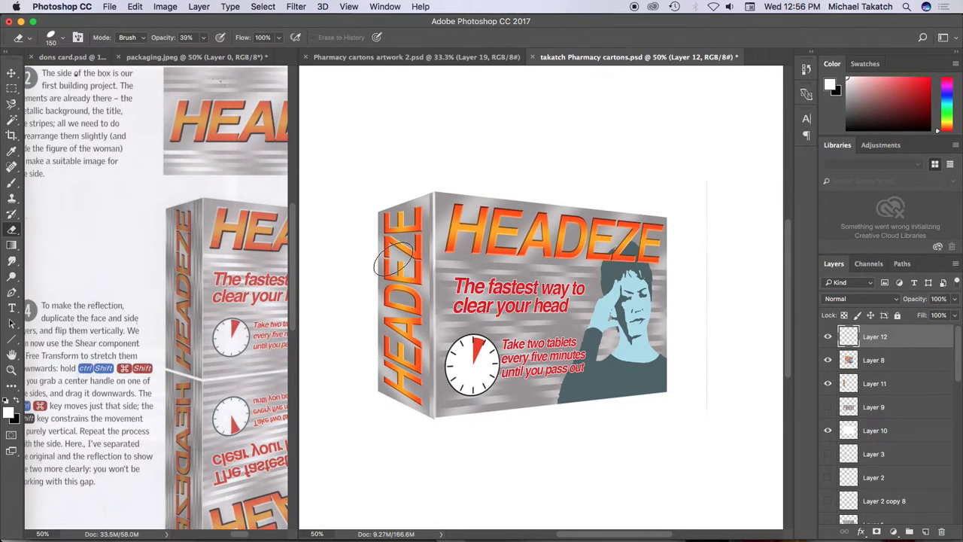
{"action": "key", "text": "v"}
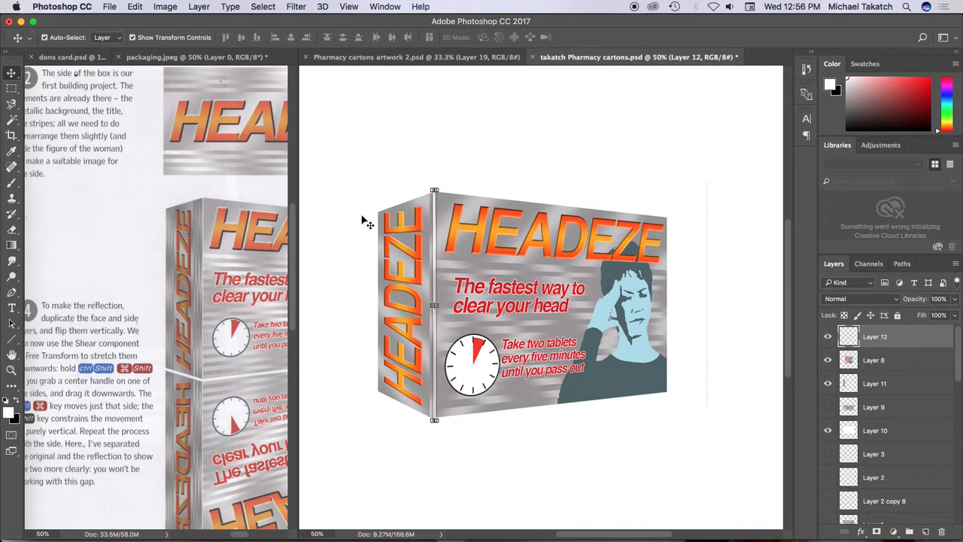
{"action": "left_click", "coordinate": [387, 229]}
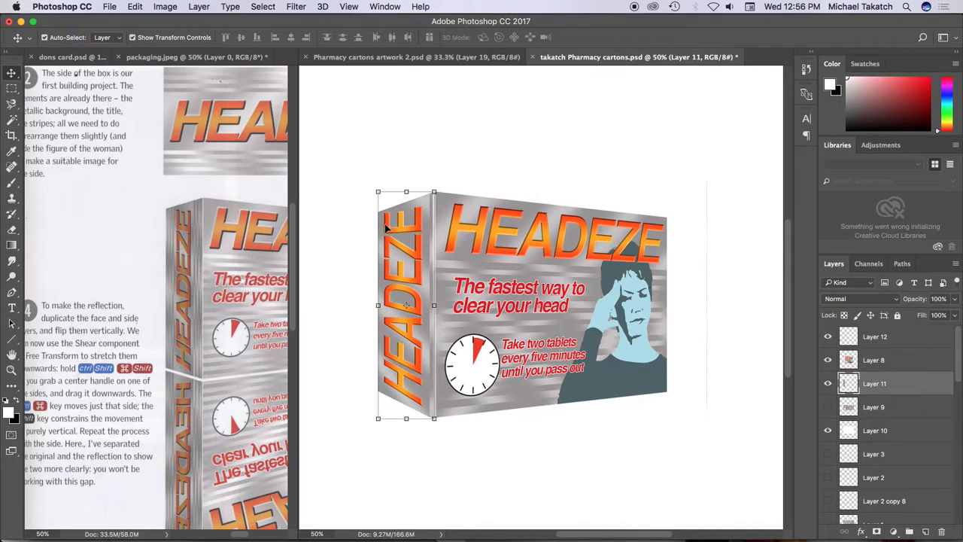
{"action": "left_click", "coordinate": [895, 299]}
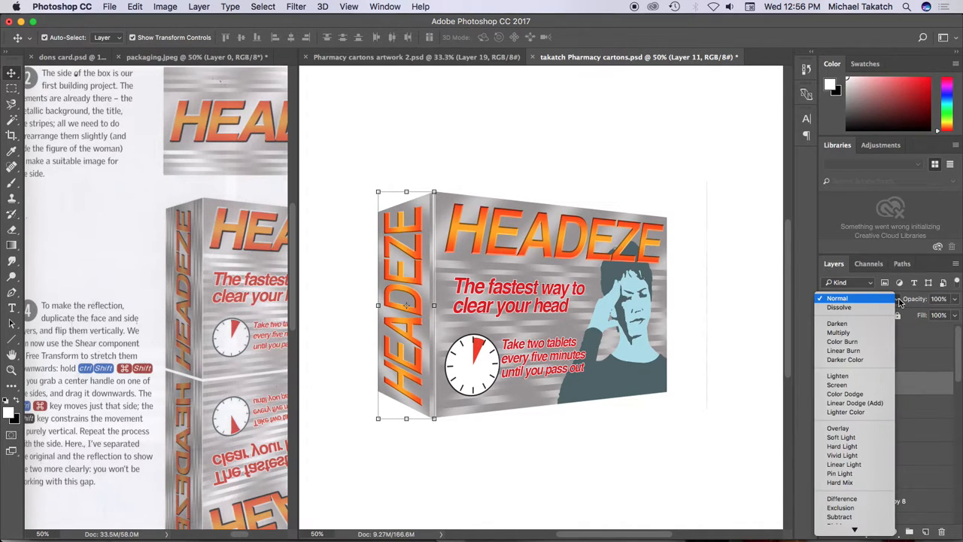
{"action": "left_click", "coordinate": [860, 324]}
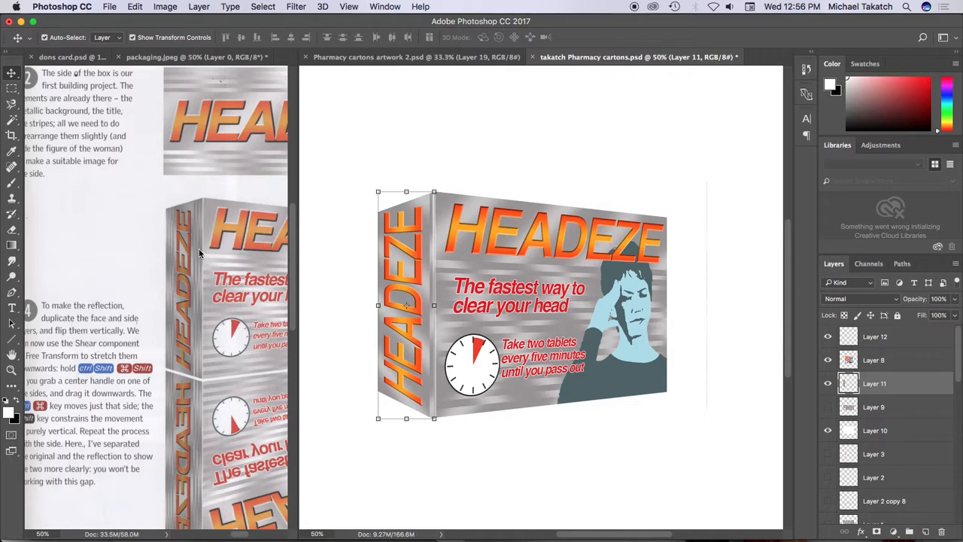
Step: Darken the highlights of the side panel on Layer 11 with the Burn Tool, size 500 brush and 50% exposure
{"action": "left_click", "coordinate": [12, 277]}
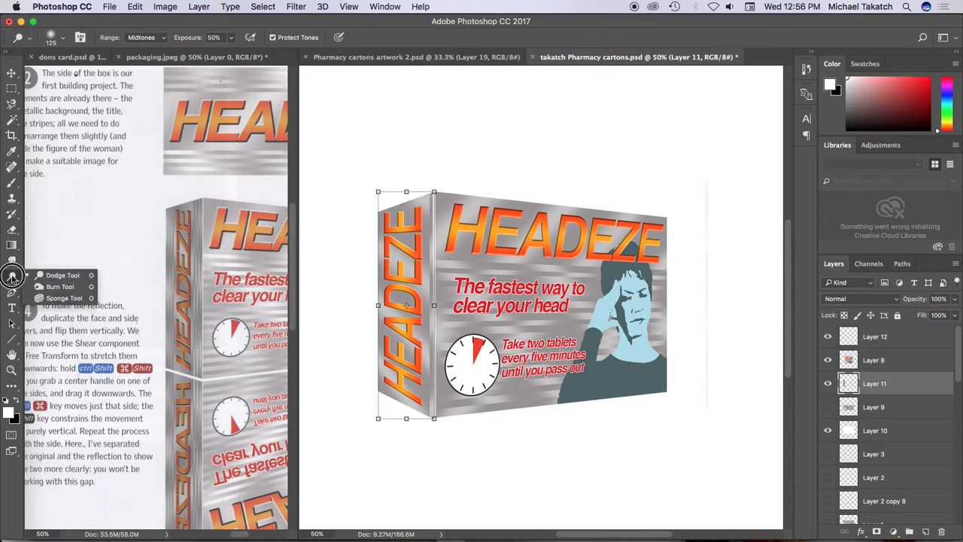
{"action": "left_click", "coordinate": [59, 287]}
{"action": "key", "text": "bracketright"}
{"action": "key", "text": "bracketright"}
{"action": "key", "text": "bracketright"}
{"action": "key", "text": "bracketright"}
{"action": "key", "text": "bracketright"}
{"action": "key", "text": "bracketright"}
{"action": "key", "text": "bracketright"}
{"action": "key", "text": "bracketright"}
{"action": "key", "text": "bracketright"}
{"action": "key", "text": "bracketright"}
{"action": "key", "text": "bracketright"}
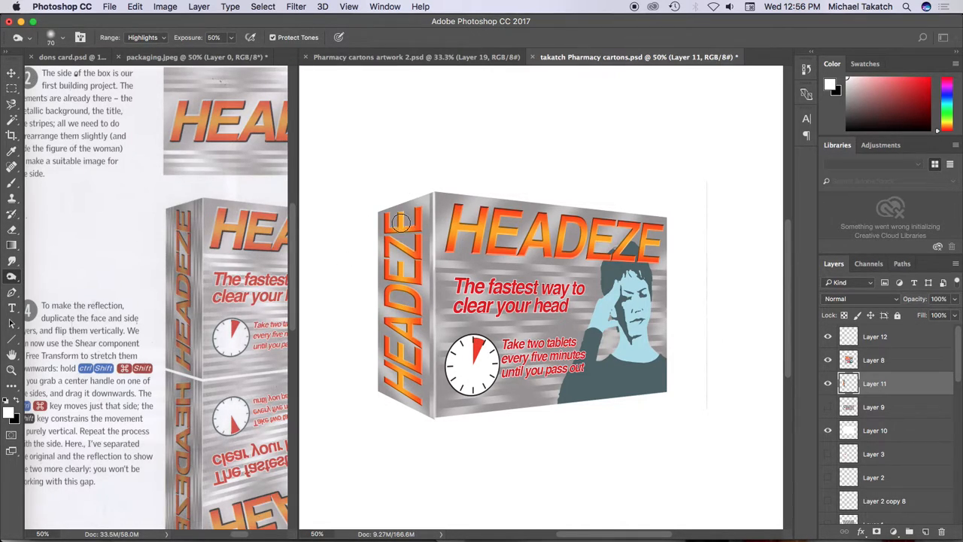
{"action": "key", "text": "bracketright"}
{"action": "key", "text": "bracketright"}
{"action": "key", "text": "bracketright"}
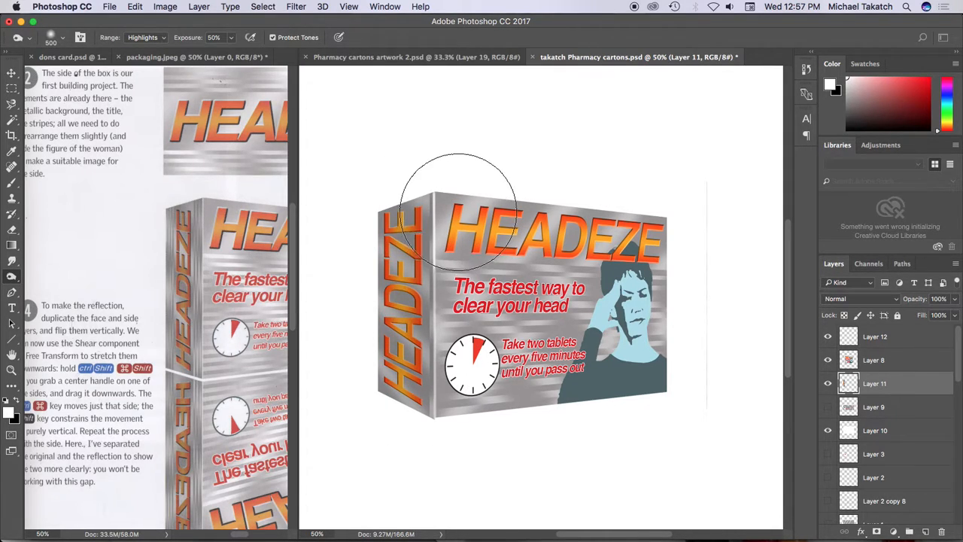
Step: Burn the side panel darker with the range changed to Midtones, and reduce the brush size to 175
{"action": "left_click", "coordinate": [166, 39]}
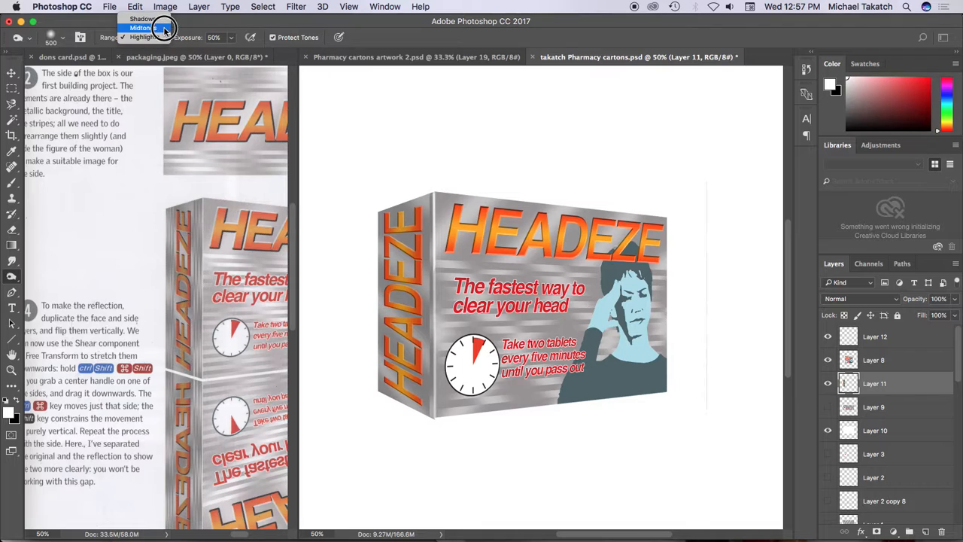
{"action": "left_click", "coordinate": [143, 28]}
{"action": "key", "text": "bracketleft"}
{"action": "key", "text": "bracketleft"}
{"action": "key", "text": "bracketleft"}
{"action": "key", "text": "bracketleft"}
{"action": "key", "text": "bracketleft"}
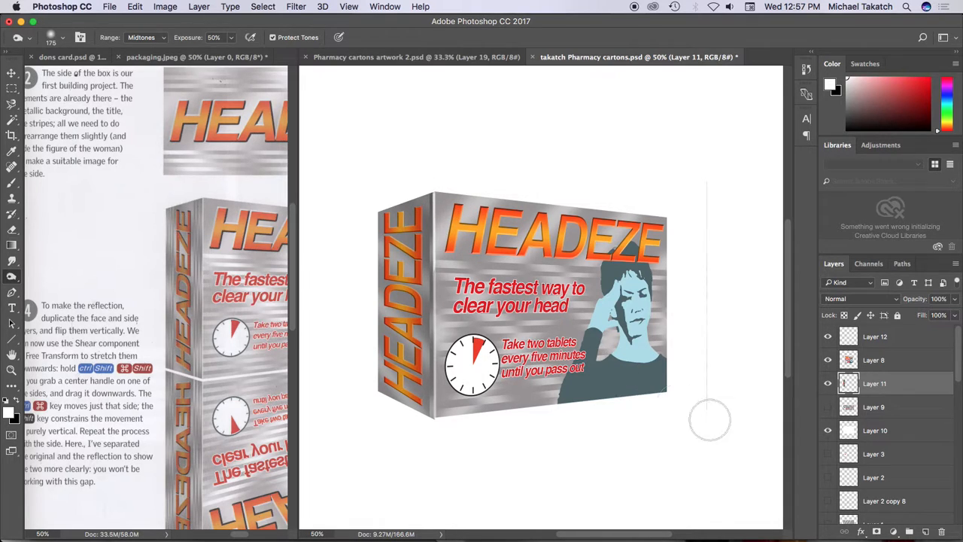
Step: Duplicate the front face on Layer 8
{"action": "left_click", "coordinate": [879, 363]}
{"action": "scroll", "coordinate": [85, 392], "scroll_direction": "left", "scroll_amount": 1}
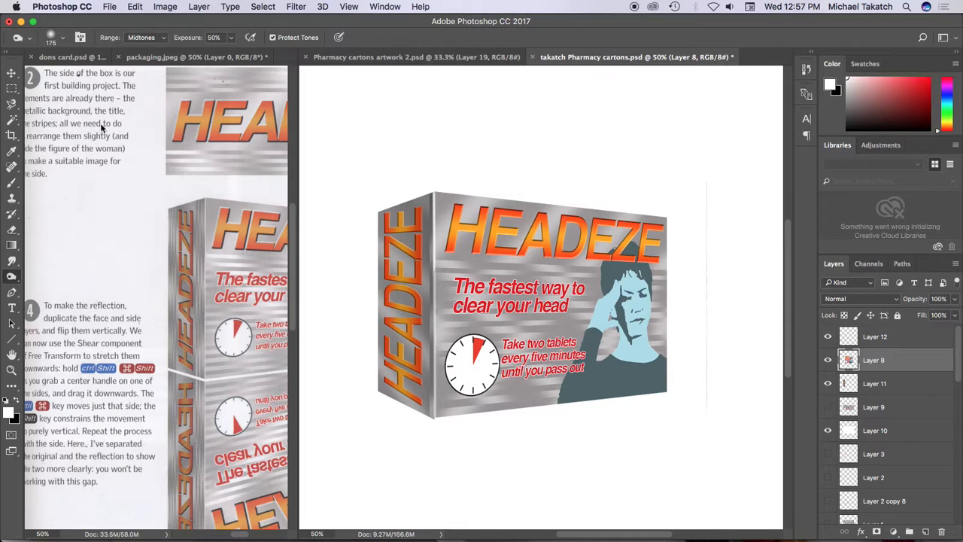
{"action": "left_click", "coordinate": [12, 74]}
{"action": "left_click_drag", "start_coordinate": [905, 364], "coordinate": [925, 531]}
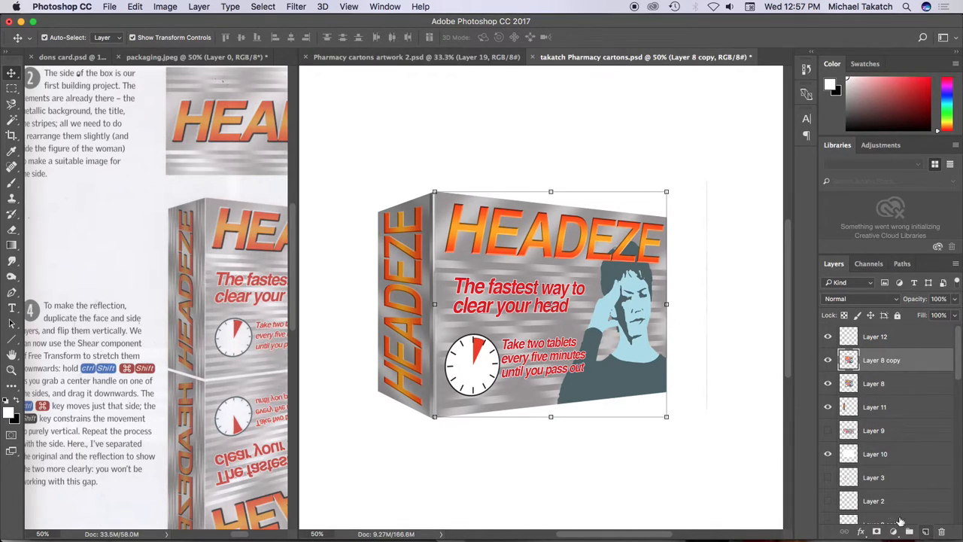
Step: Flip the front face copy vertically and move it directly below the original, meeting it at the box's front corner
{"action": "left_click", "coordinate": [135, 7]}
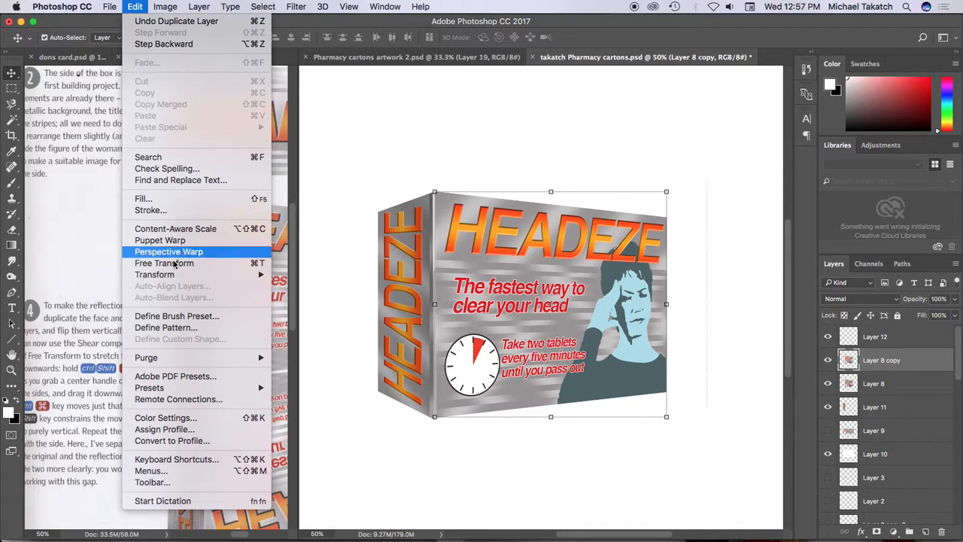
{"action": "mouse_move", "coordinate": [176, 274]}
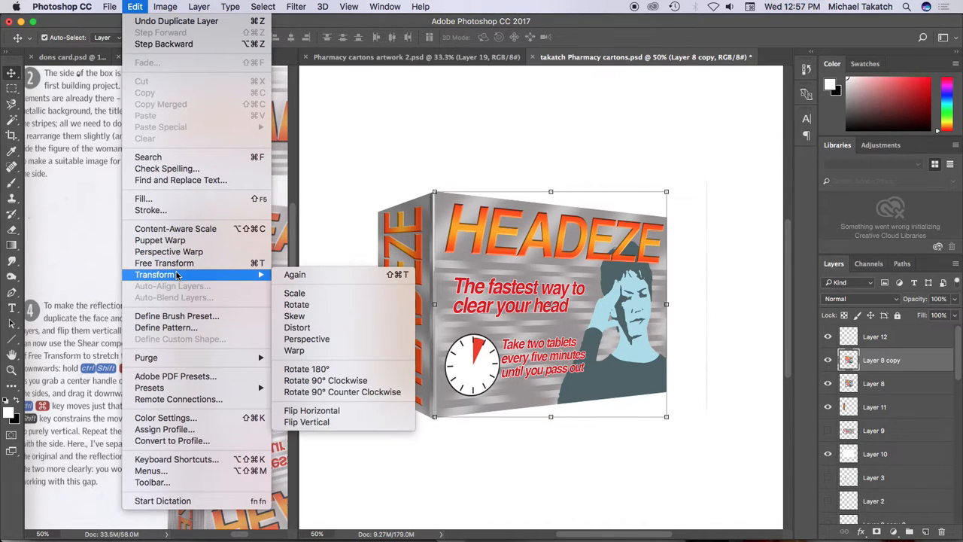
{"action": "left_click", "coordinate": [339, 423]}
{"action": "left_click_drag", "start_coordinate": [494, 232], "coordinate": [490, 448]}
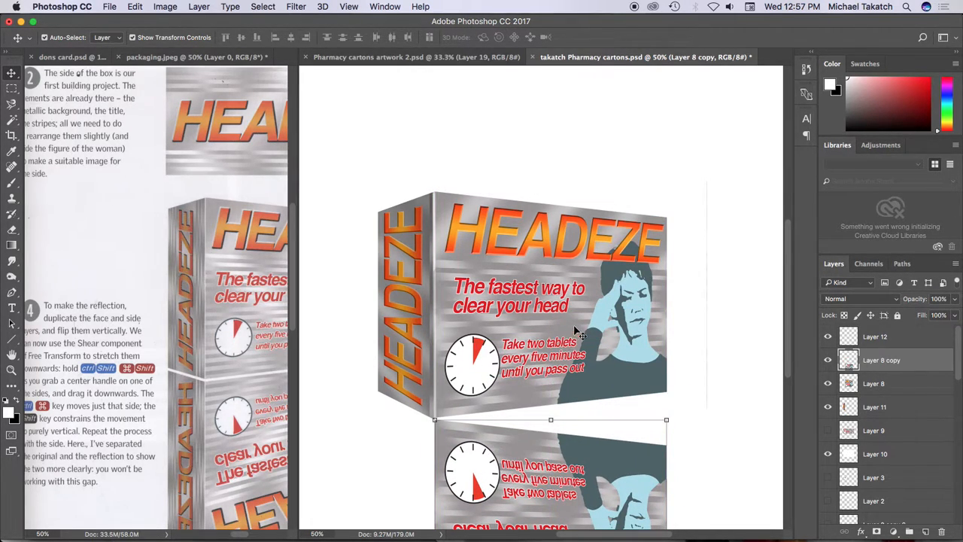
Step: Skew the flipped front face copy vertically so its upper edge follows the slanted base of the front face
{"action": "scroll", "coordinate": [560, 325], "scroll_direction": "down", "scroll_amount": 5}
{"action": "scroll", "coordinate": [561, 326], "scroll_direction": "up", "scroll_amount": 5}
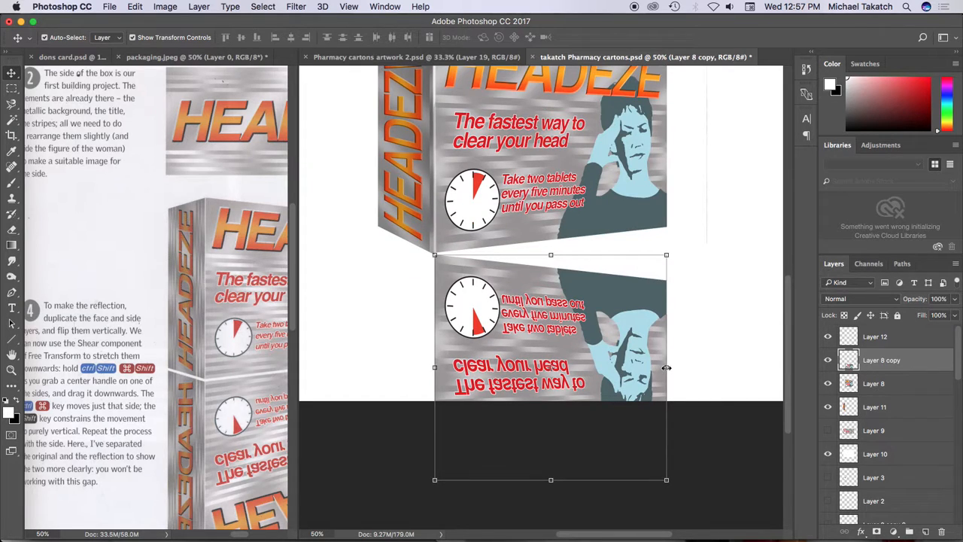
{"action": "left_click_drag", "start_coordinate": [667, 368], "coordinate": [671, 338]}
{"action": "key", "text": "super+z"}
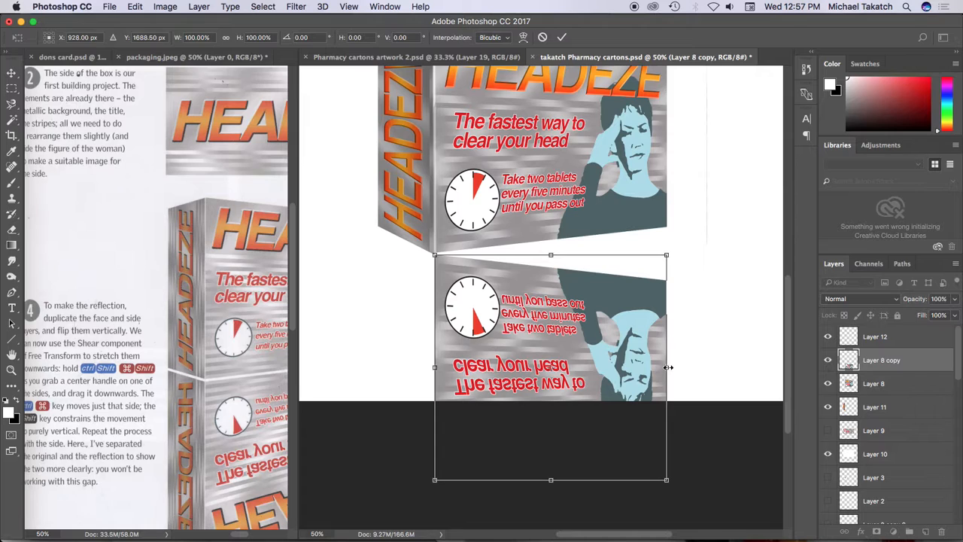
{"action": "left_click_drag", "start_coordinate": [667, 369], "coordinate": [670, 317]}
{"action": "left_click", "coordinate": [561, 37]}
Step: Lower the opacity of Layer 8 copy to 48% and add a layer mask to it
{"action": "left_click_drag", "start_coordinate": [954, 298], "coordinate": [926, 317]}
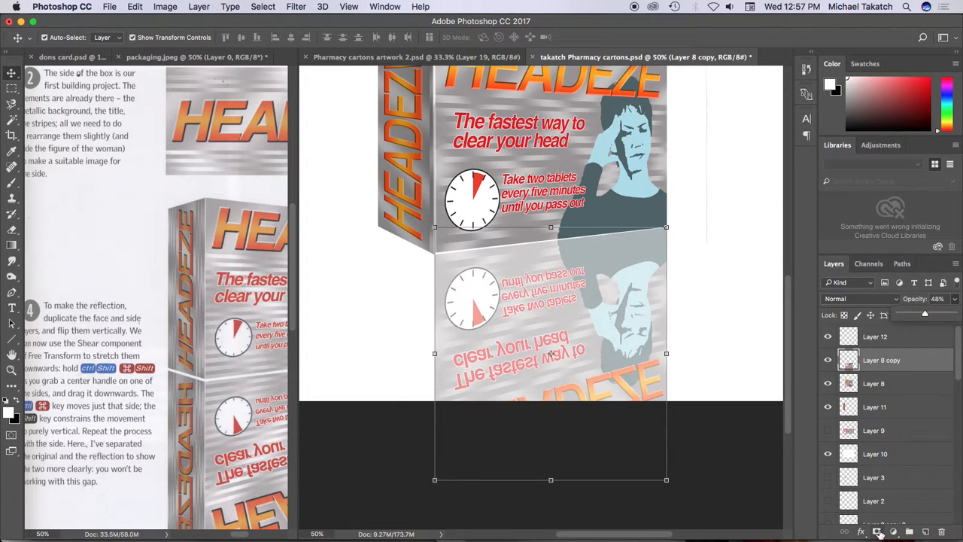
{"action": "left_click", "coordinate": [877, 531]}
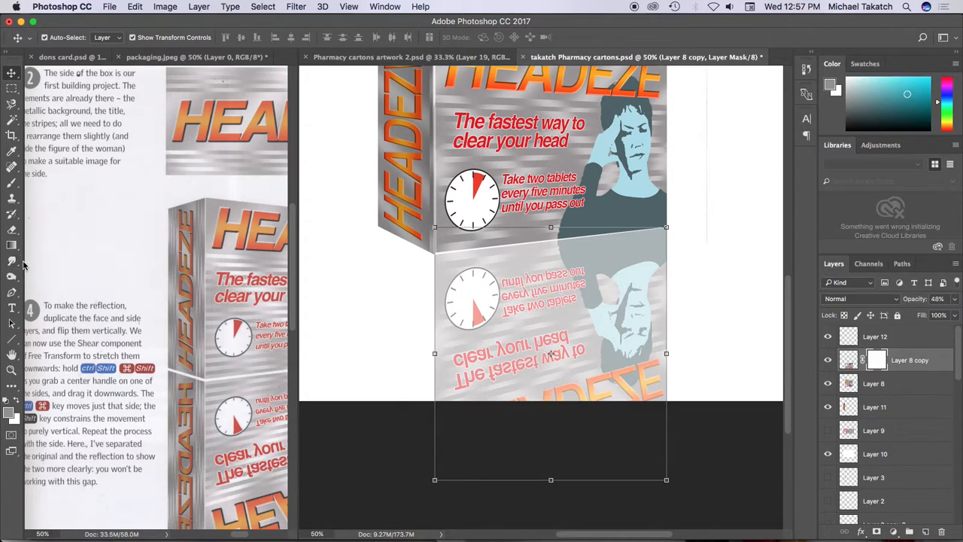
{"action": "key", "text": "f"}
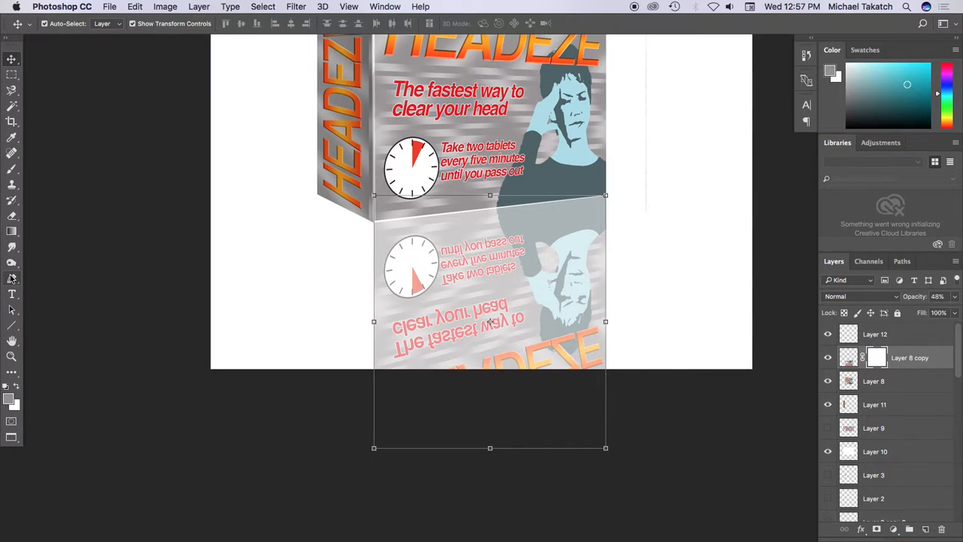
{"action": "key", "text": "f"}
{"action": "key", "text": "f"}
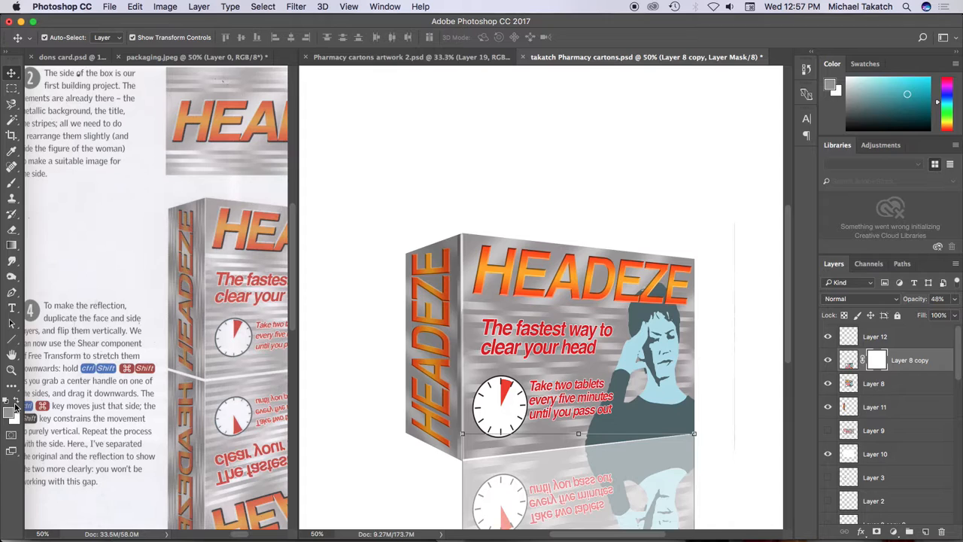
Step: Set up the Gradient Tool with default colours and the foreground-to-background preset
{"action": "left_click", "coordinate": [11, 245]}
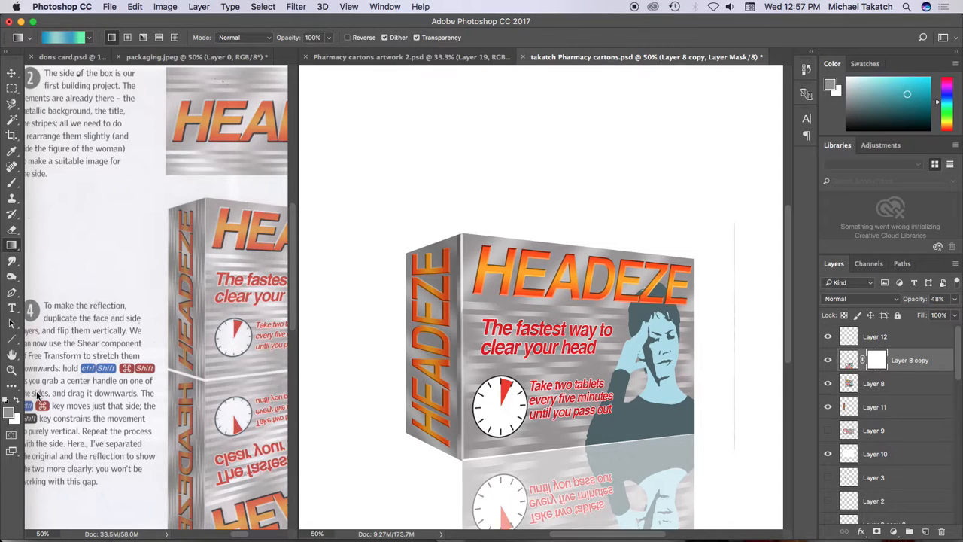
{"action": "left_click", "coordinate": [6, 402]}
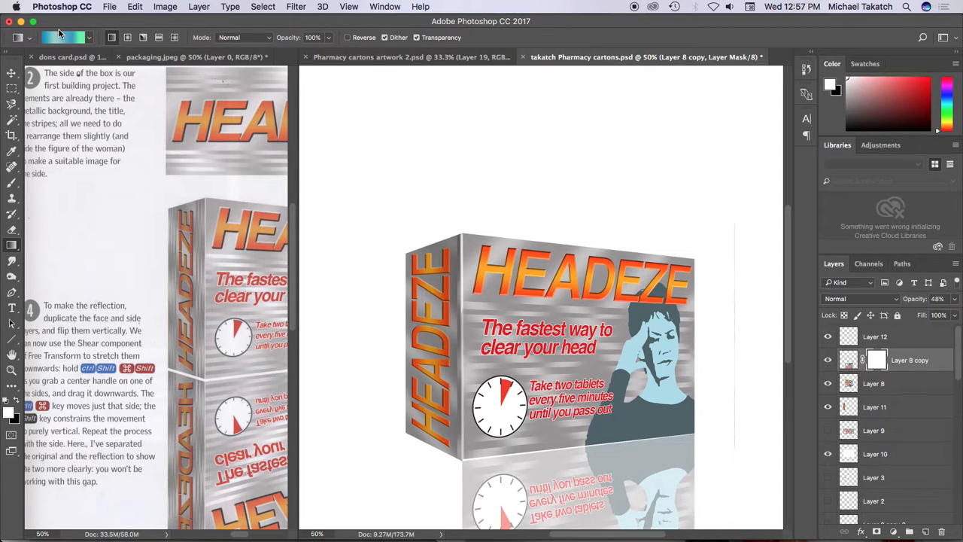
{"action": "left_click", "coordinate": [61, 37]}
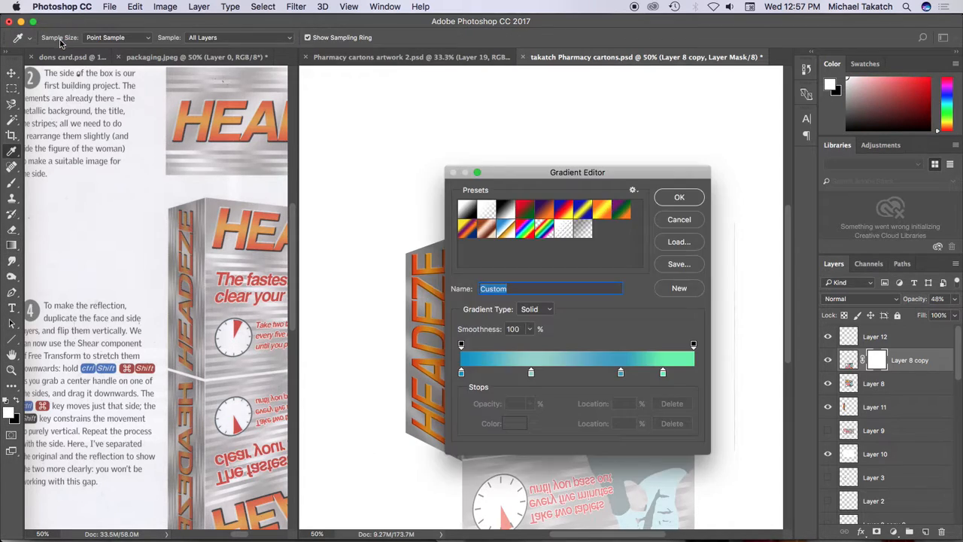
{"action": "left_click", "coordinate": [466, 210]}
{"action": "left_click", "coordinate": [681, 199]}
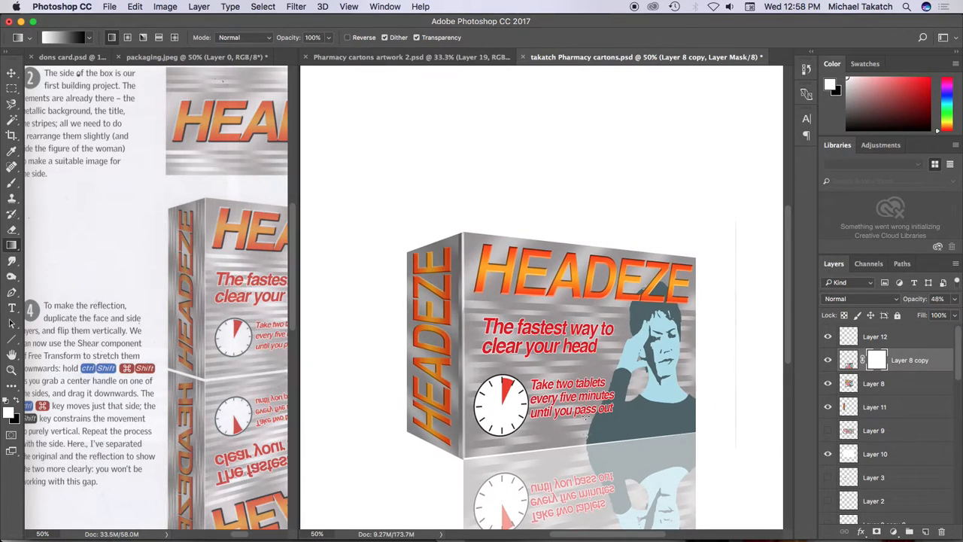
Step: Fade out the lower part of the front reflection with an upward black-to-white linear gradient on the Layer 8 copy mask
{"action": "scroll", "coordinate": [591, 452], "scroll_direction": "down", "scroll_amount": 5}
{"action": "left_click_drag", "start_coordinate": [587, 483], "coordinate": [585, 267]}
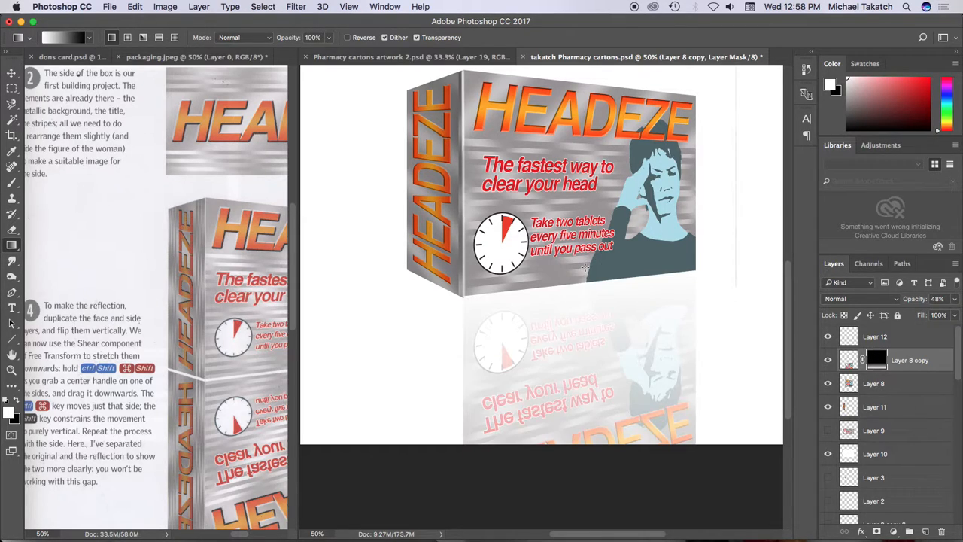
{"action": "key", "text": "super+z"}
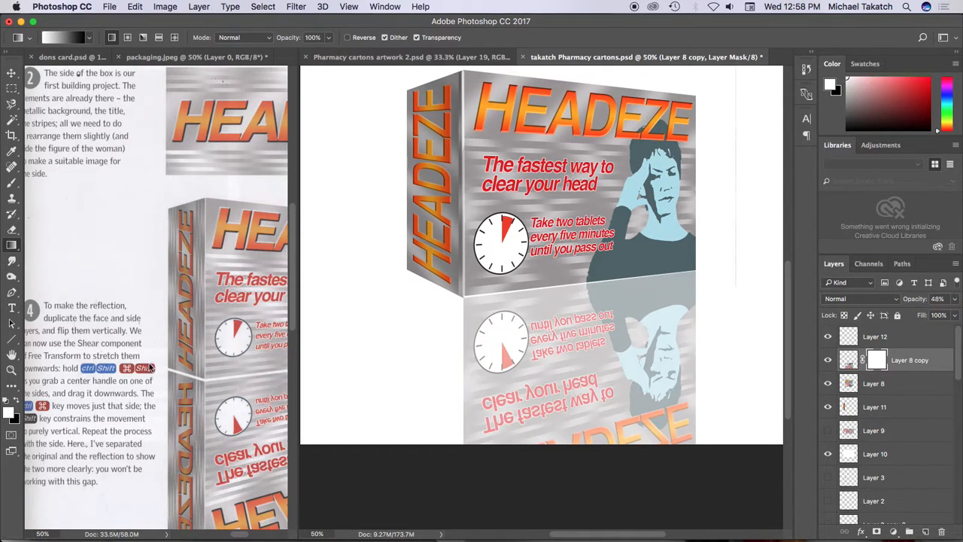
{"action": "left_click", "coordinate": [16, 401]}
{"action": "left_click_drag", "start_coordinate": [598, 469], "coordinate": [597, 276]}
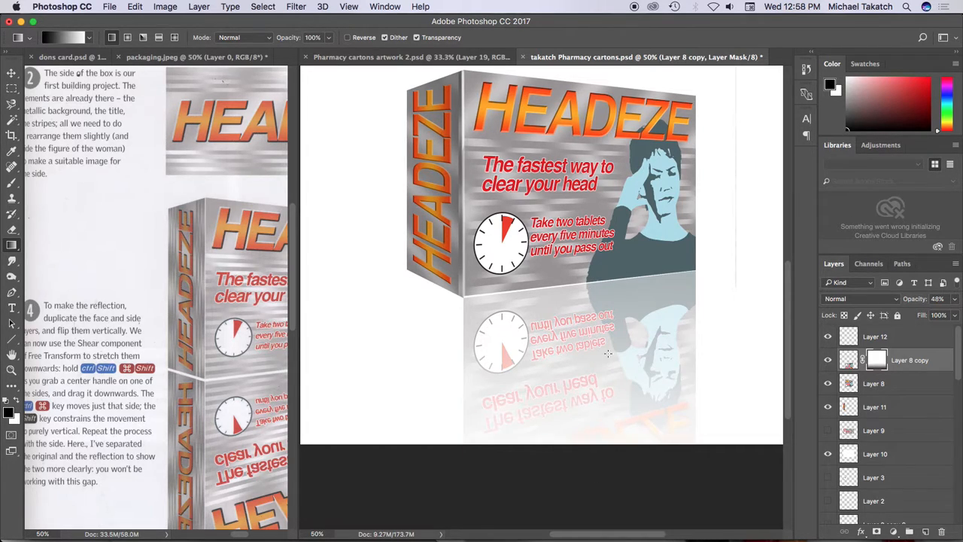
{"action": "left_click_drag", "start_coordinate": [593, 460], "coordinate": [594, 247]}
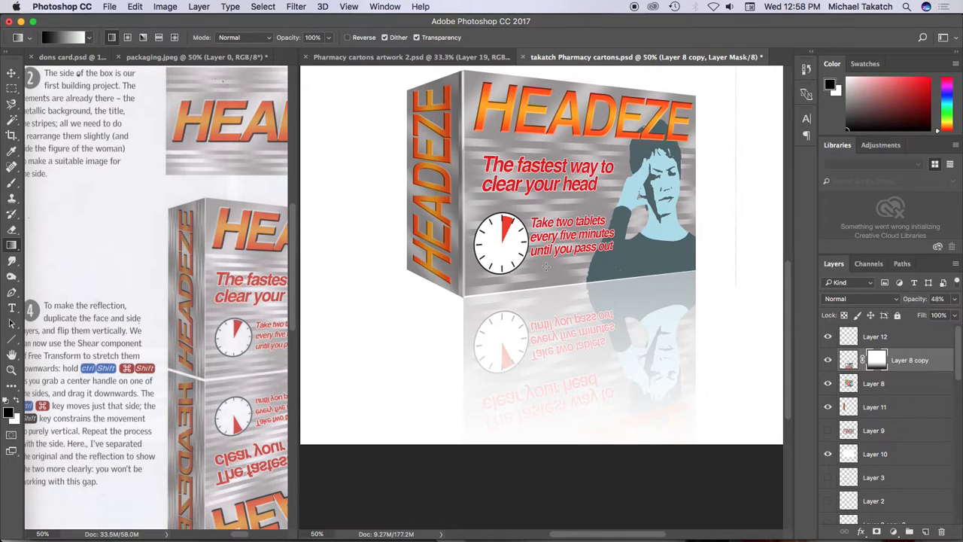
Step: Duplicate the side panel on Layer 11 and flip the original Layer 11 vertically
{"action": "left_click", "coordinate": [906, 411]}
{"action": "left_click_drag", "start_coordinate": [906, 412], "coordinate": [927, 533]}
{"action": "left_click", "coordinate": [888, 429]}
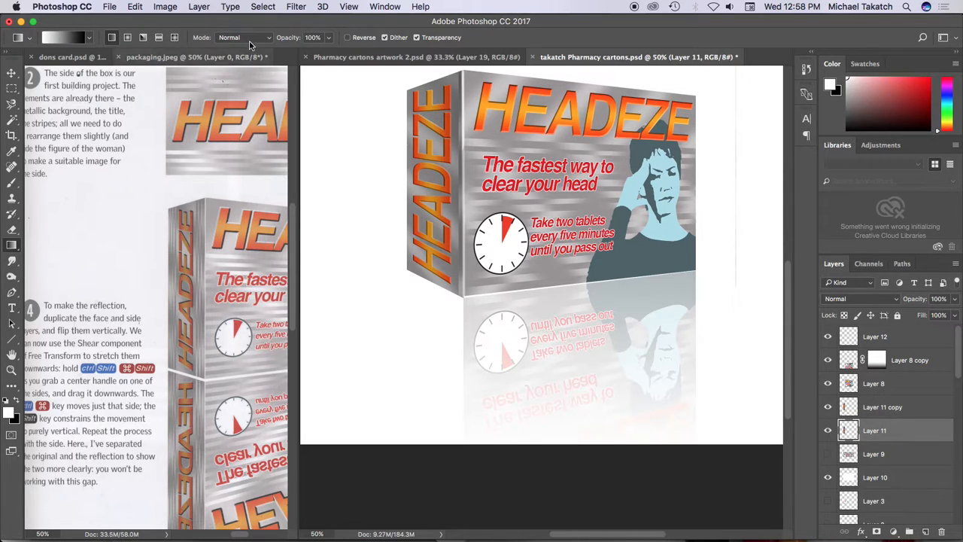
{"action": "left_click", "coordinate": [135, 6]}
{"action": "mouse_move", "coordinate": [179, 275]}
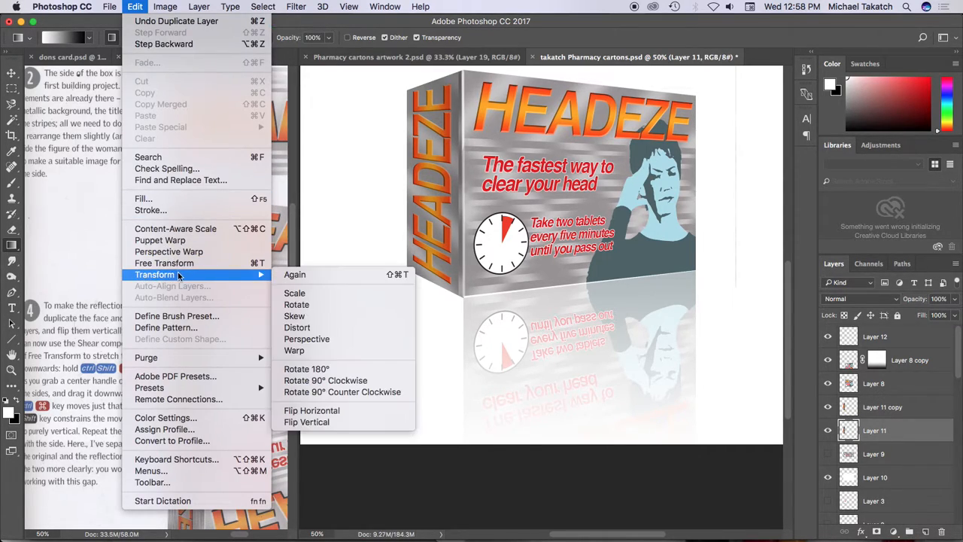
{"action": "left_click", "coordinate": [325, 422]}
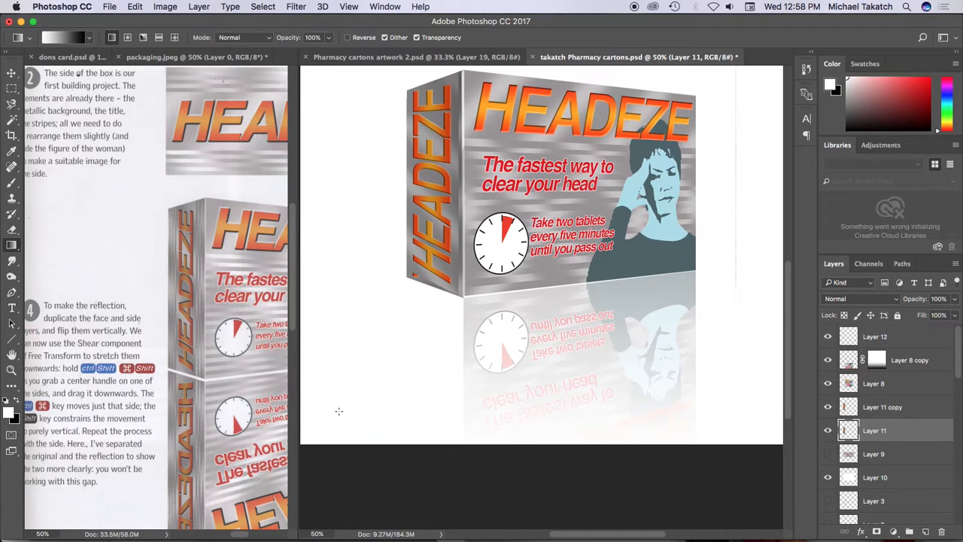
Step: Turn off Auto-Select, move flipped Layer 11 below the side panel, and skew it vertically to meet the panel's slanted base
{"action": "left_click", "coordinate": [11, 73]}
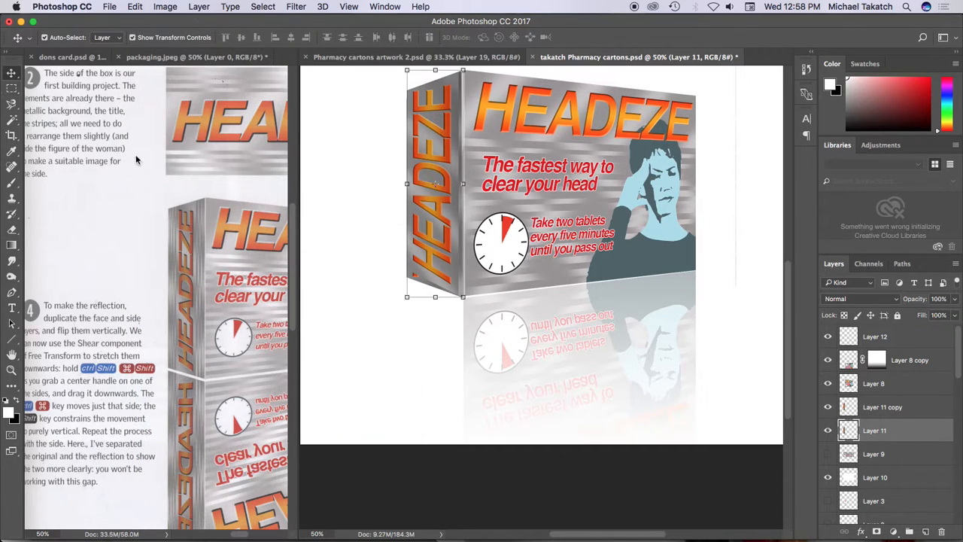
{"action": "left_click", "coordinate": [44, 37]}
{"action": "left_click_drag", "start_coordinate": [433, 235], "coordinate": [430, 456]}
{"action": "left_click_drag", "start_coordinate": [407, 412], "coordinate": [408, 352]}
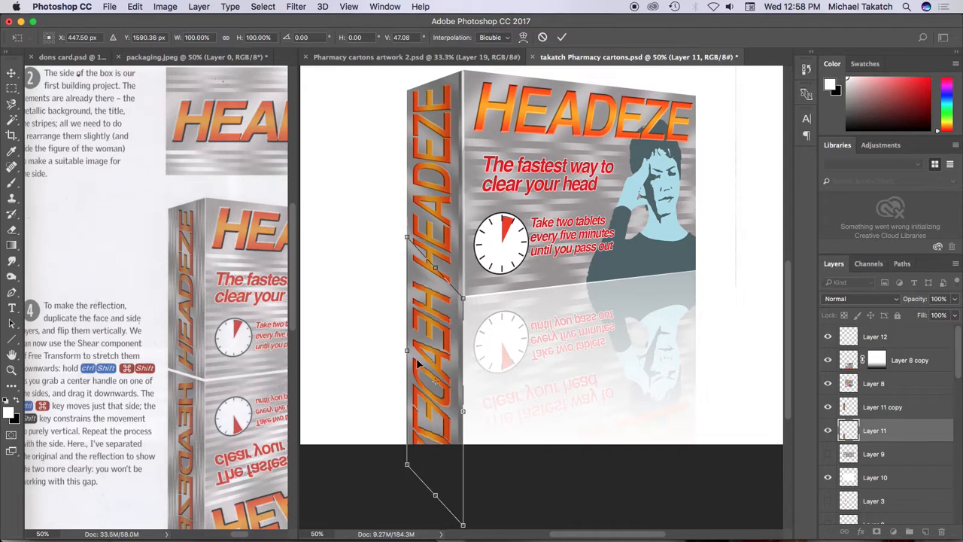
{"action": "key", "text": "Return"}
Step: Lower the opacity of the side reflection on Layer 11 to 49% and compare it with the front reflection
{"action": "left_click", "coordinate": [954, 299]}
{"action": "left_click_drag", "start_coordinate": [947, 314], "coordinate": [925, 316]}
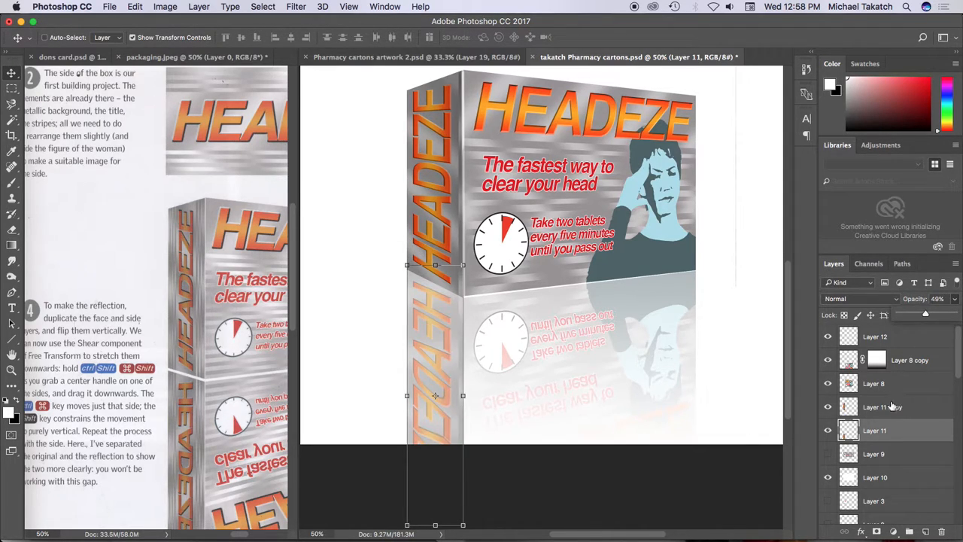
{"action": "left_click", "coordinate": [940, 359]}
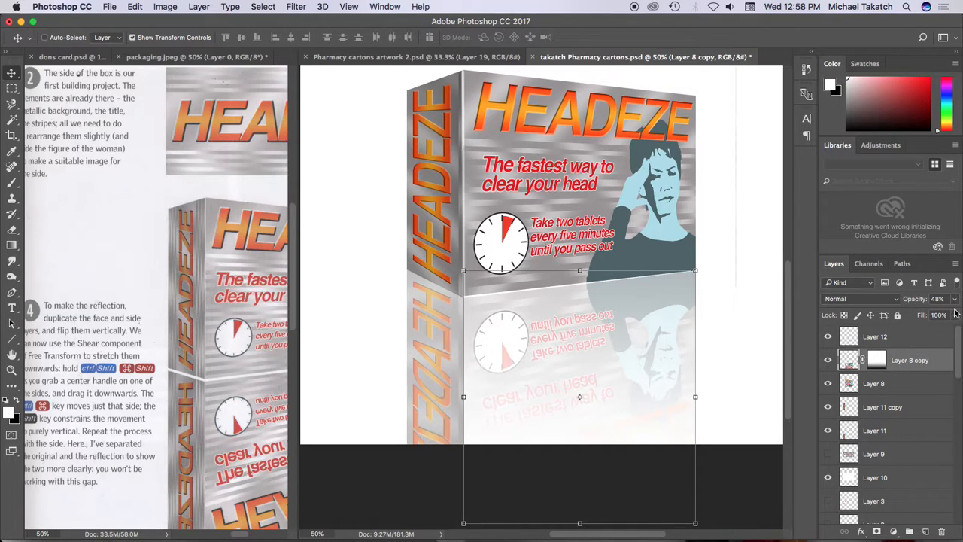
{"action": "left_click", "coordinate": [918, 429]}
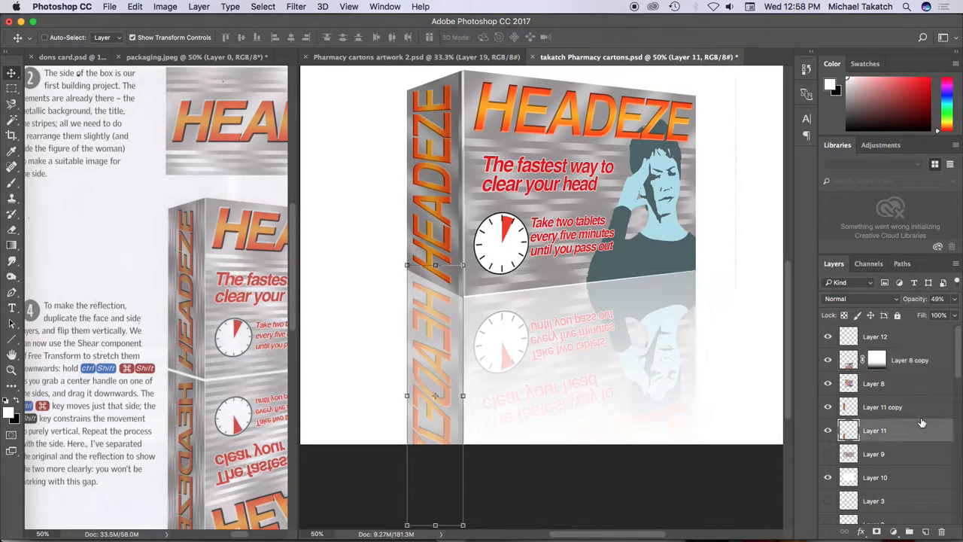
{"action": "left_click", "coordinate": [828, 430]}
{"action": "left_click", "coordinate": [828, 431]}
Step: Copy the gradient layer mask from Layer 8 copy onto Layer 11 to fade the side reflection
{"action": "left_click", "coordinate": [878, 360]}
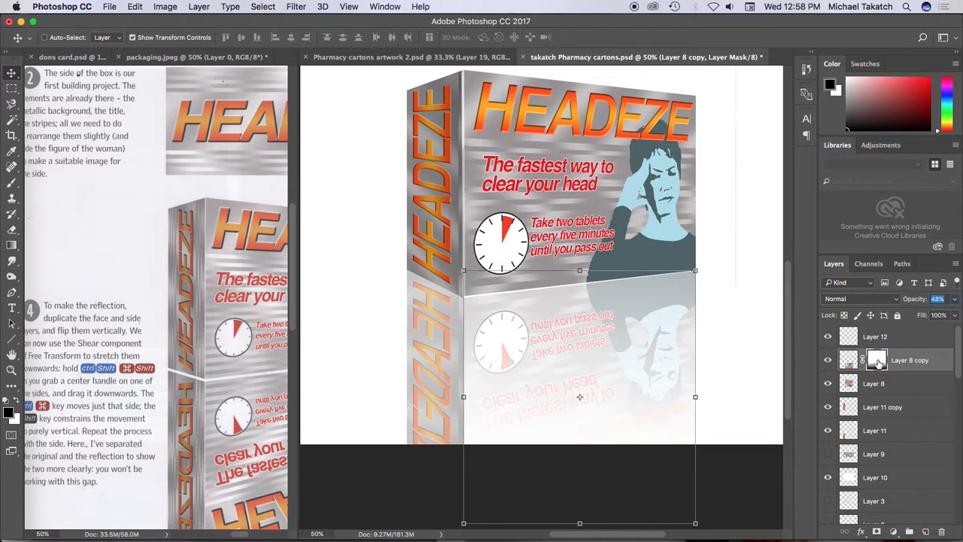
{"action": "left_click_drag", "start_coordinate": [877, 361], "coordinate": [907, 431]}
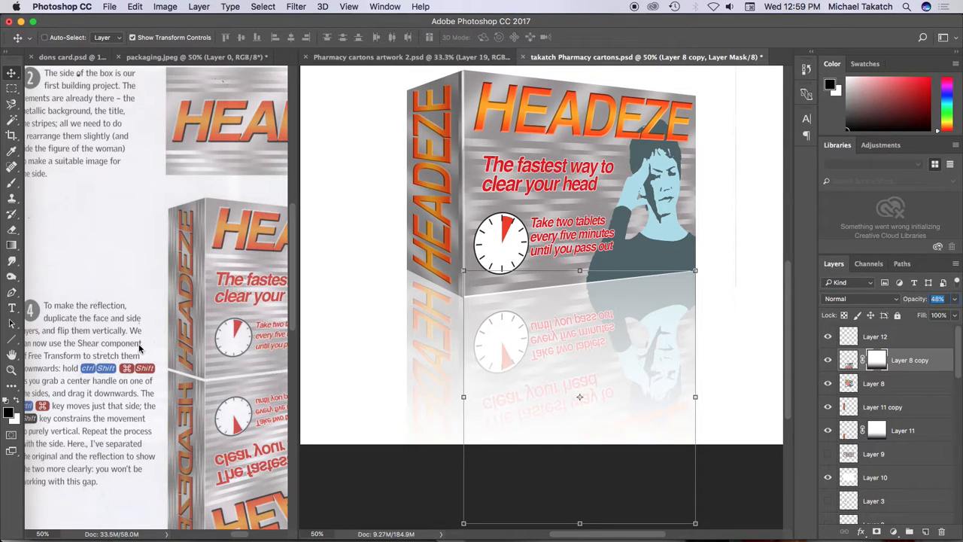
{"action": "scroll", "coordinate": [140, 349], "scroll_direction": "left", "scroll_amount": 2}
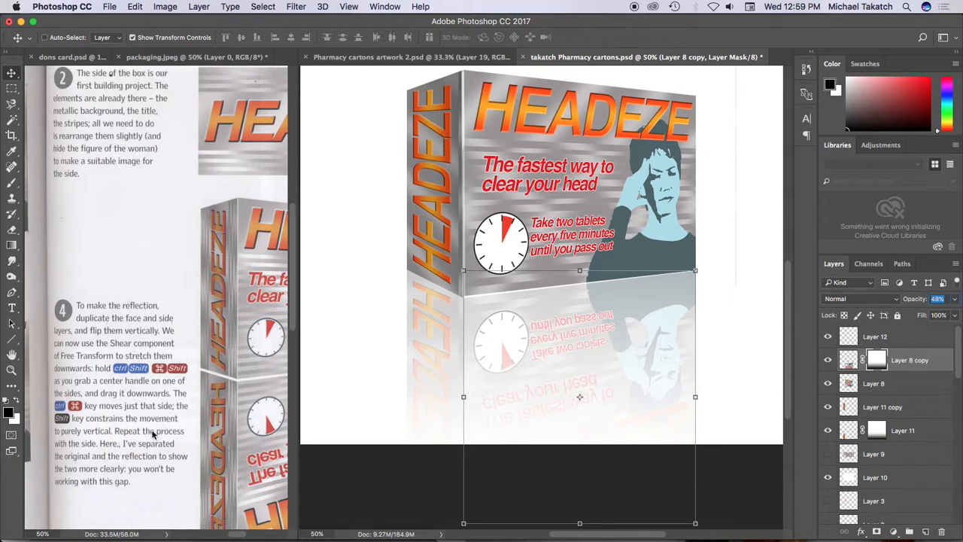
Step: Read steps 5 and 6 of the packaging.jpeg tutorial for the reflection opacity, background and pill instructions
{"action": "scroll", "coordinate": [154, 337], "scroll_direction": "right", "scroll_amount": 5}
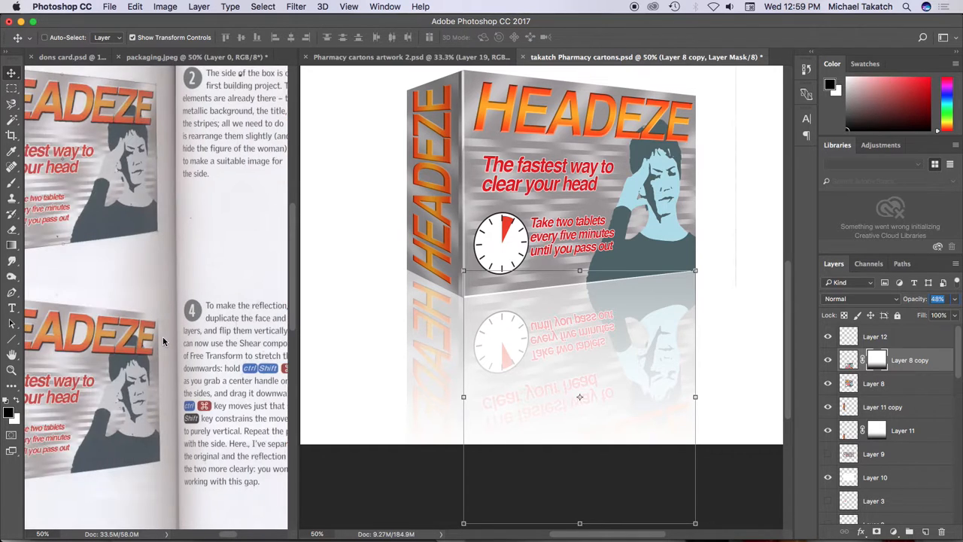
{"action": "scroll", "coordinate": [161, 336], "scroll_direction": "down", "scroll_amount": 5}
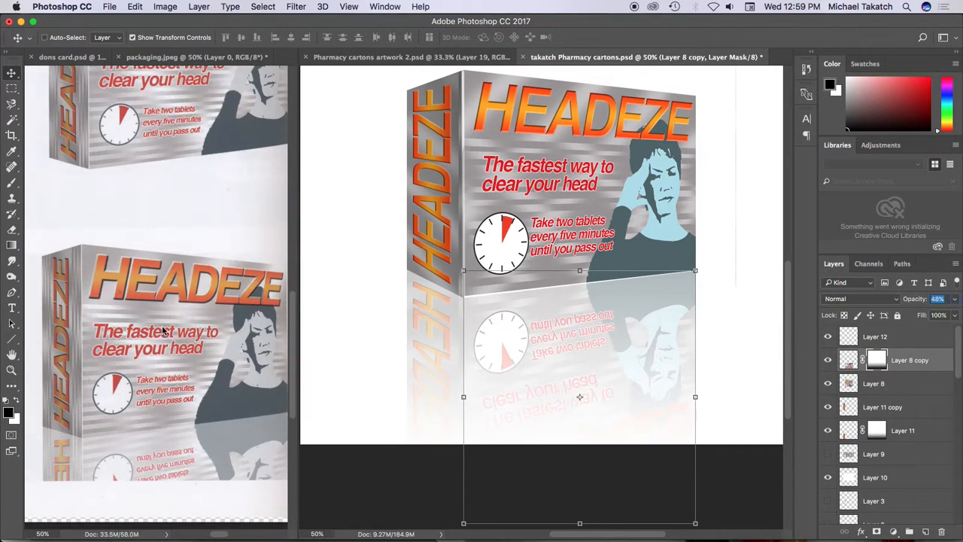
{"action": "scroll", "coordinate": [162, 330], "scroll_direction": "left", "scroll_amount": 5}
{"action": "scroll", "coordinate": [164, 331], "scroll_direction": "right", "scroll_amount": 3}
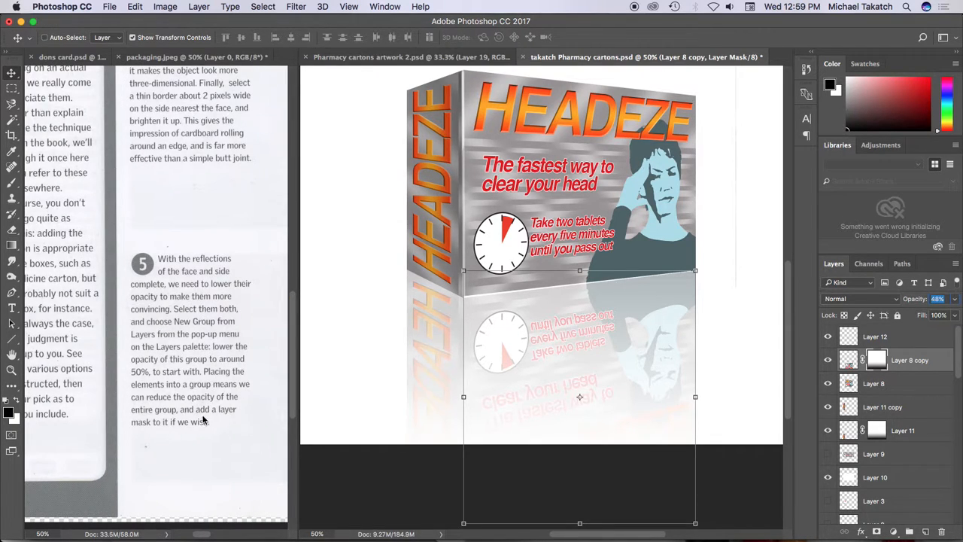
{"action": "left_click_drag", "start_coordinate": [232, 350], "coordinate": [56, 365]}
{"action": "left_click_drag", "start_coordinate": [78, 353], "coordinate": [79, 354]}
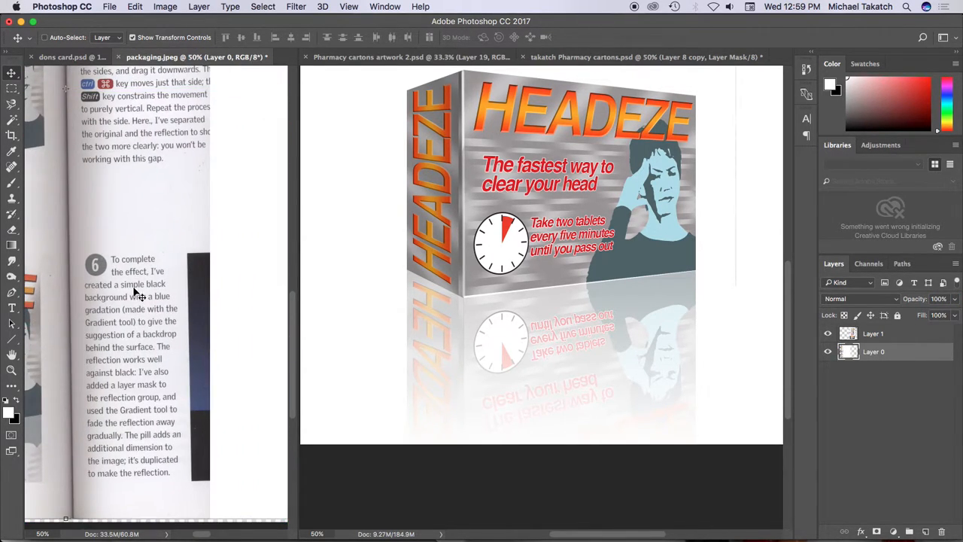
{"action": "left_click_drag", "start_coordinate": [205, 344], "coordinate": [155, 307]}
{"action": "left_click", "coordinate": [577, 338]}
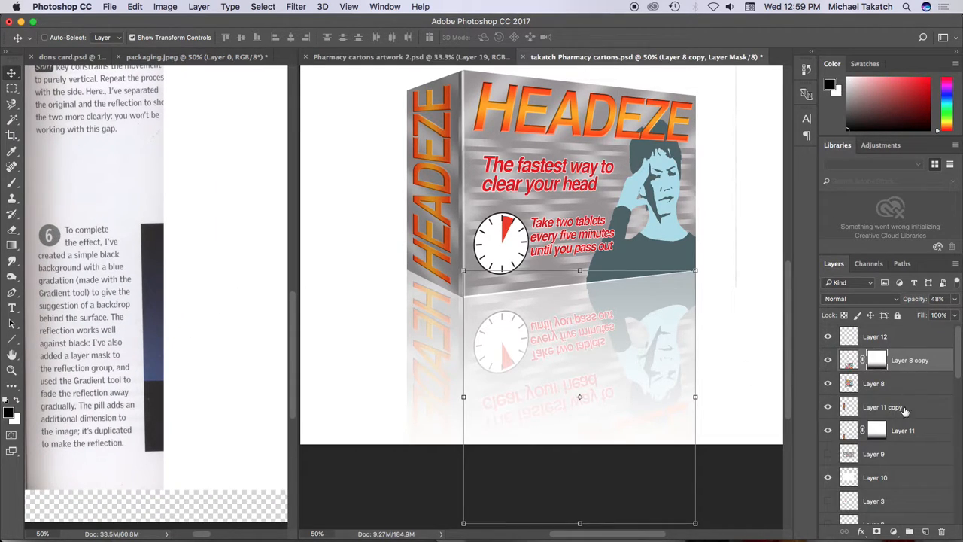
Step: Add a new layer above Layer 10 in the carton document and fill it with black as the background
{"action": "left_click", "coordinate": [913, 479]}
{"action": "left_click", "coordinate": [927, 532]}
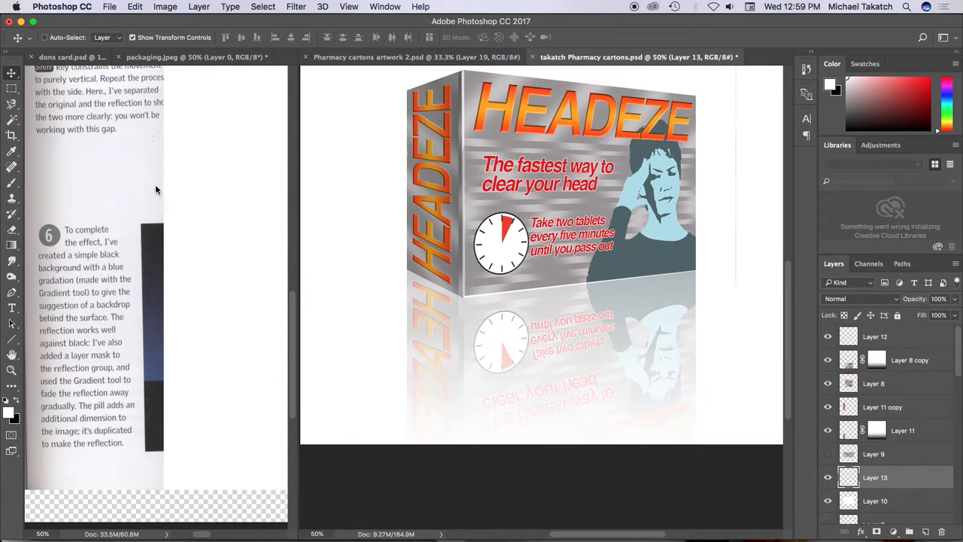
{"action": "left_click", "coordinate": [155, 188]}
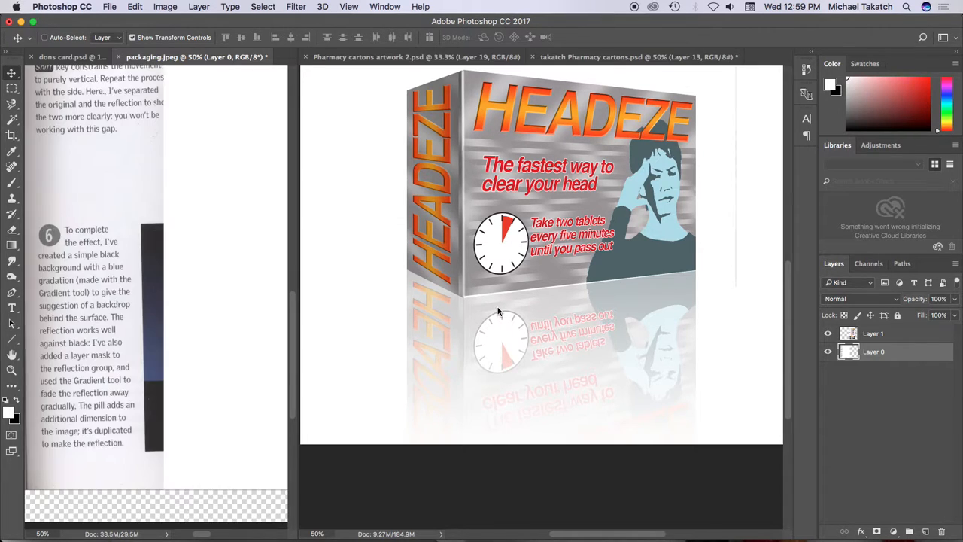
{"action": "left_click", "coordinate": [735, 322]}
{"action": "key", "text": "alt+BackSpace"}
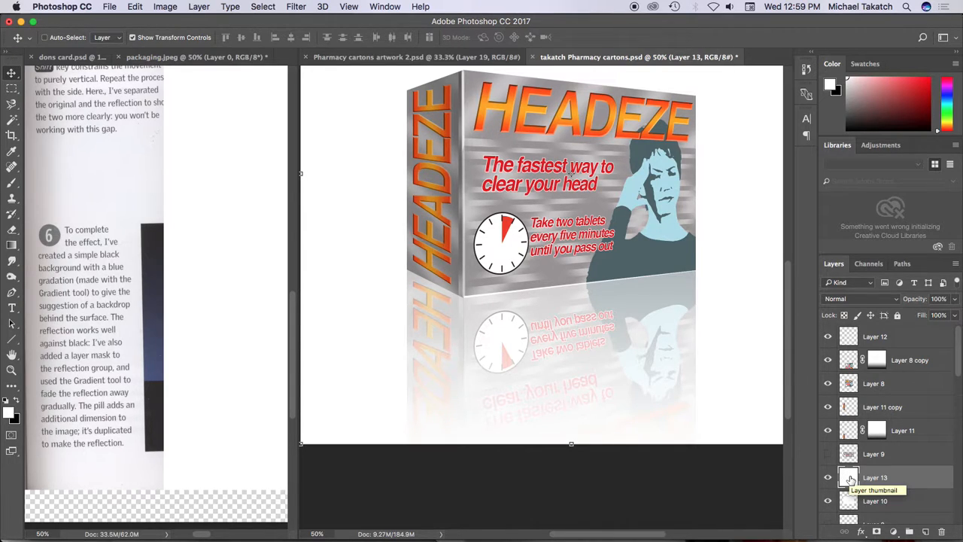
{"action": "key", "text": "super+BackSpace"}
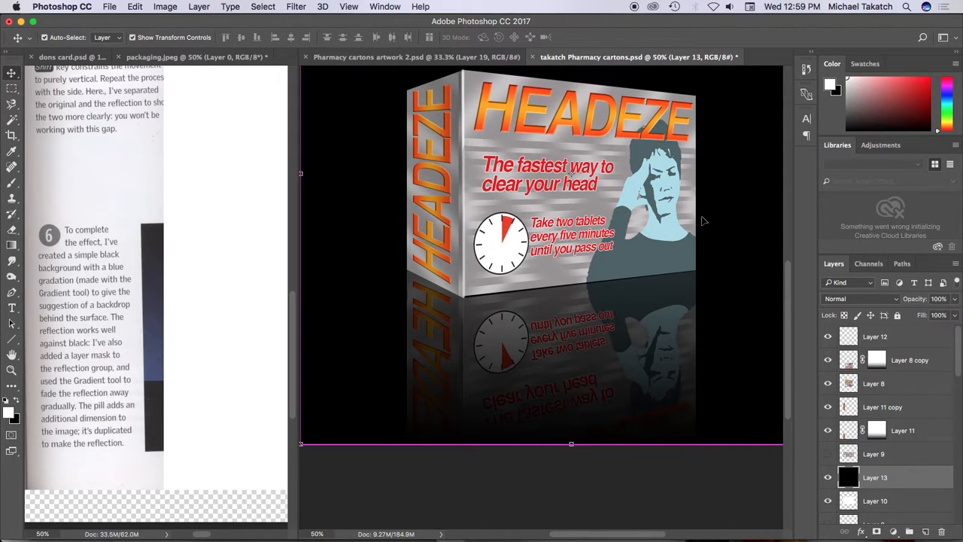
Step: Add another layer above the black background and select the full canvas width from the top edge down to mid-box height
{"action": "key", "text": "super+minus"}
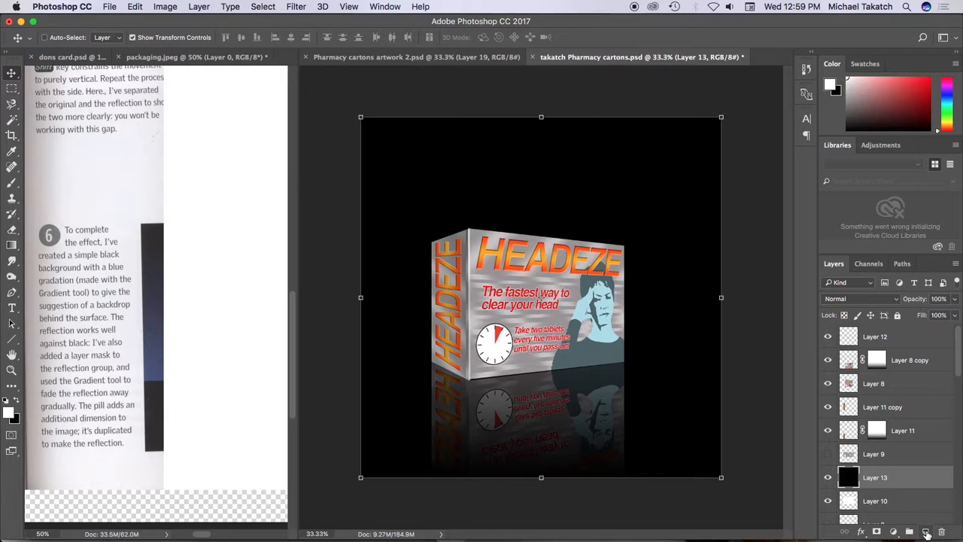
{"action": "left_click", "coordinate": [926, 531]}
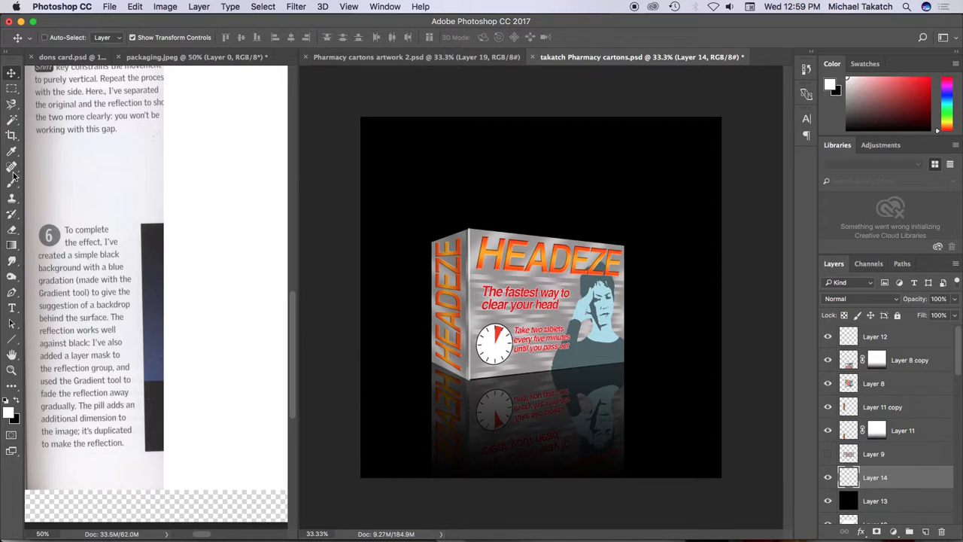
{"action": "left_click", "coordinate": [11, 89]}
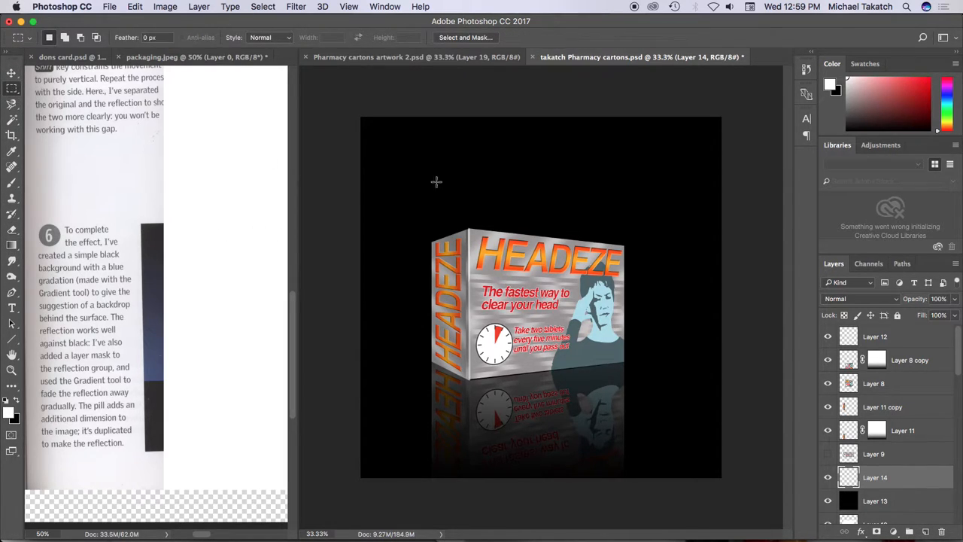
{"action": "left_click_drag", "start_coordinate": [338, 100], "coordinate": [768, 317]}
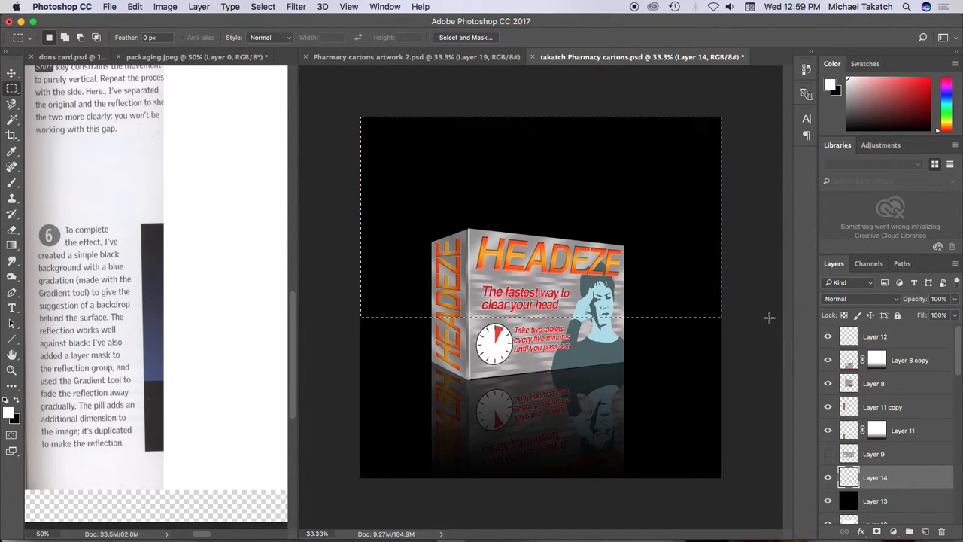
Step: Set the foreground color to a bright, saturated blue with a hue of 237°
{"action": "left_click", "coordinate": [8, 414]}
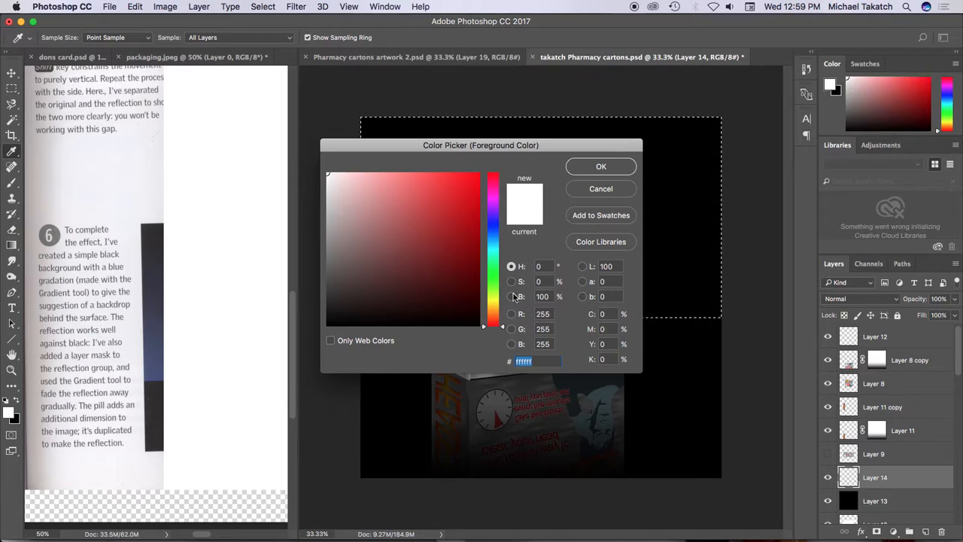
{"action": "left_click_drag", "start_coordinate": [493, 238], "coordinate": [482, 190]}
{"action": "left_click", "coordinate": [489, 223]}
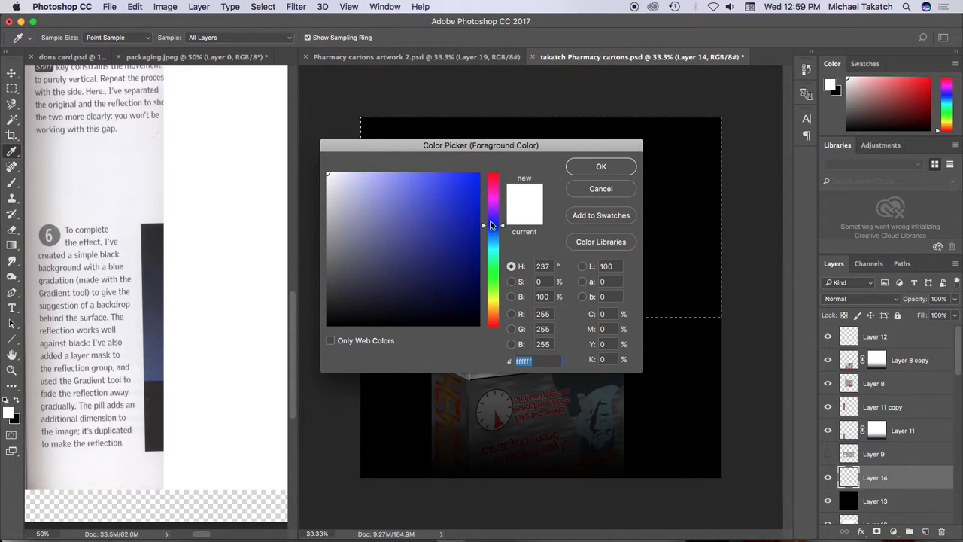
{"action": "left_click", "coordinate": [471, 179]}
{"action": "left_click", "coordinate": [601, 166]}
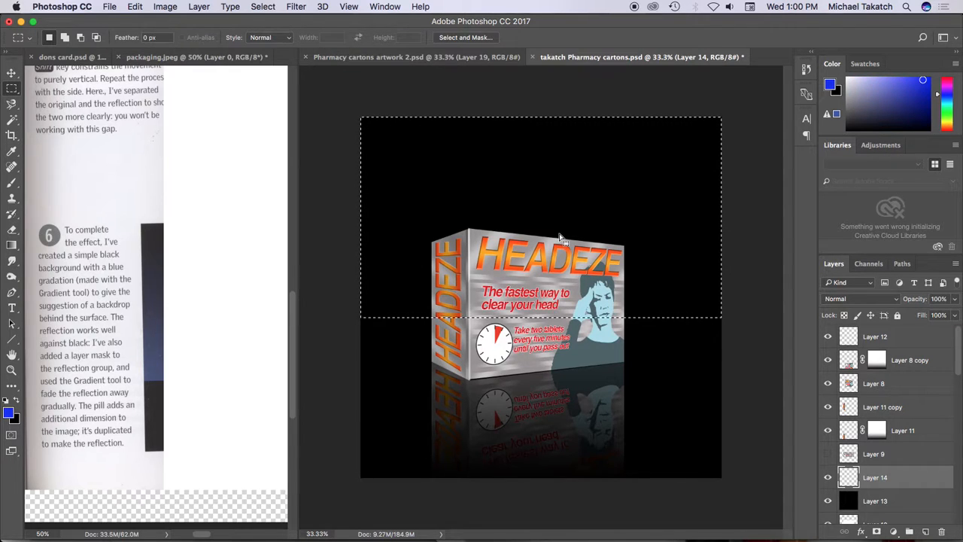
Step: Fill the selected backdrop area on Layer 14 with a linear gradient, blue at the horizon fading upward to black
{"action": "key", "text": "g"}
{"action": "left_click_drag", "start_coordinate": [495, 161], "coordinate": [493, 282]}
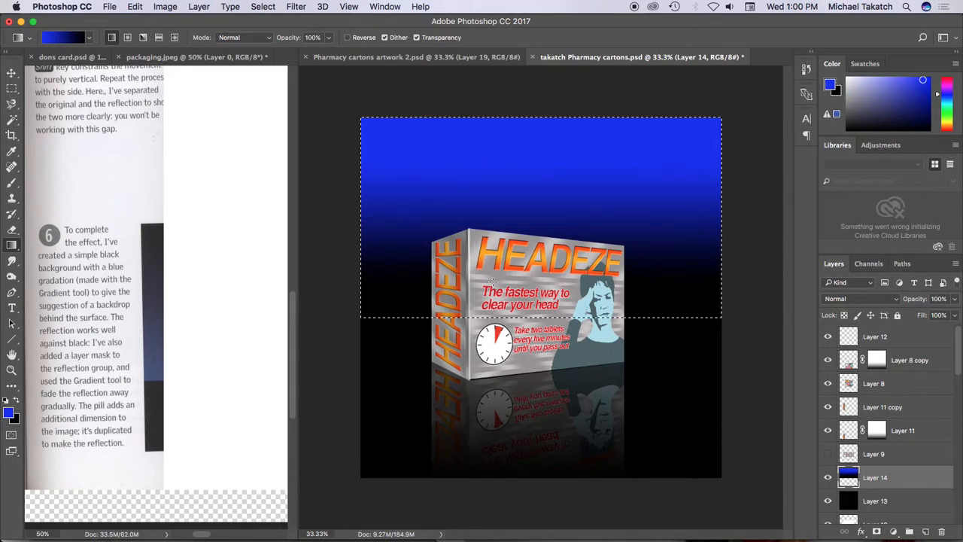
{"action": "left_click_drag", "start_coordinate": [413, 283], "coordinate": [411, 133]}
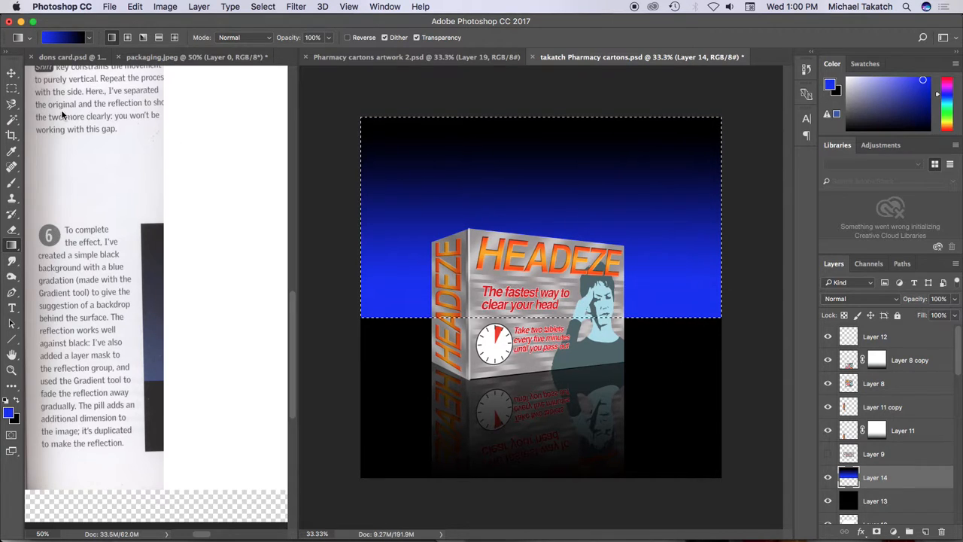
Step: Turn off Show Transform Controls and clear the selection around the blue backdrop
{"action": "key", "text": "v"}
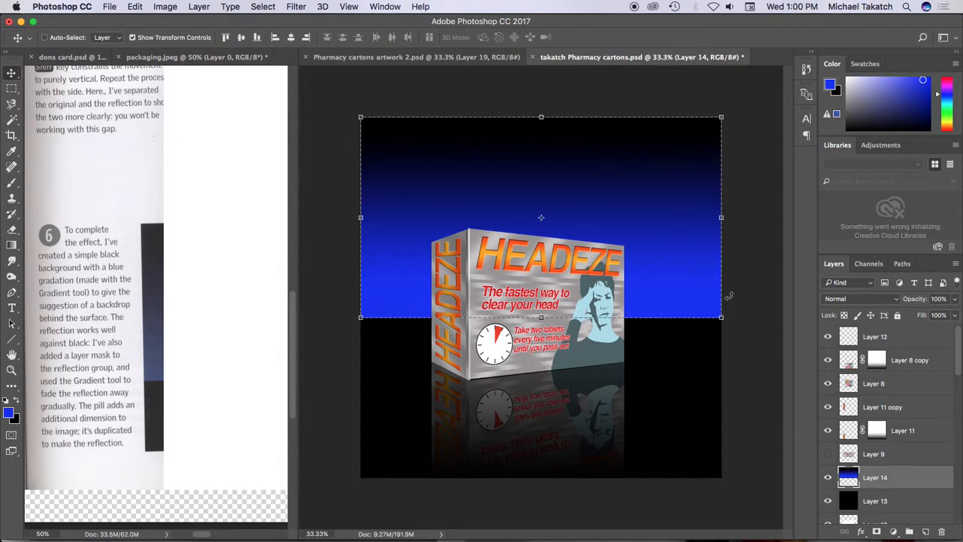
{"action": "key", "text": "super+t"}
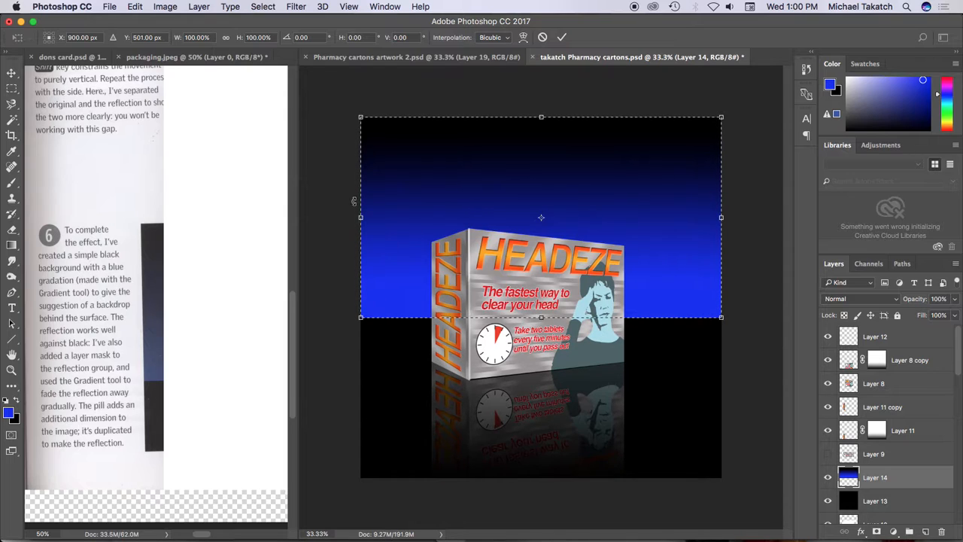
{"action": "key", "text": "Return"}
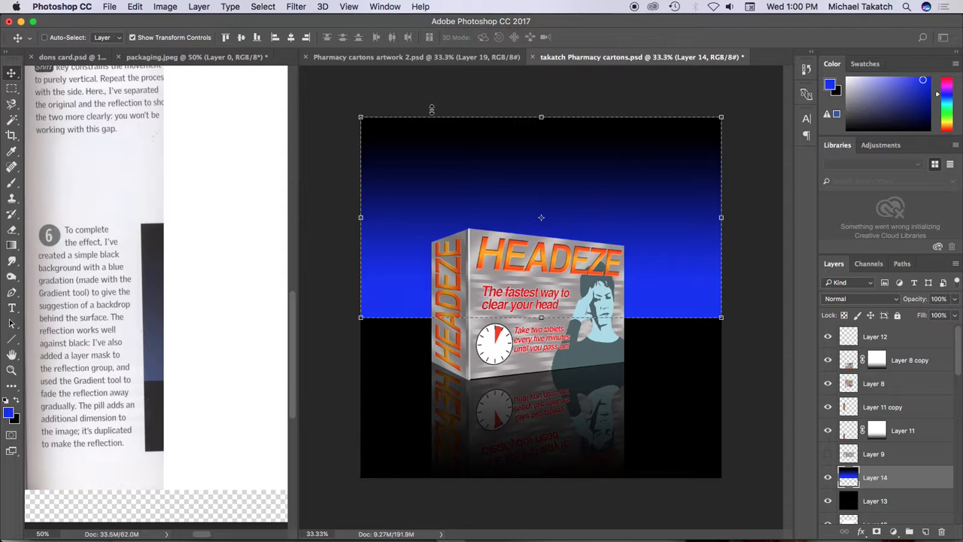
{"action": "left_click", "coordinate": [133, 38]}
{"action": "key", "text": "super+equal"}
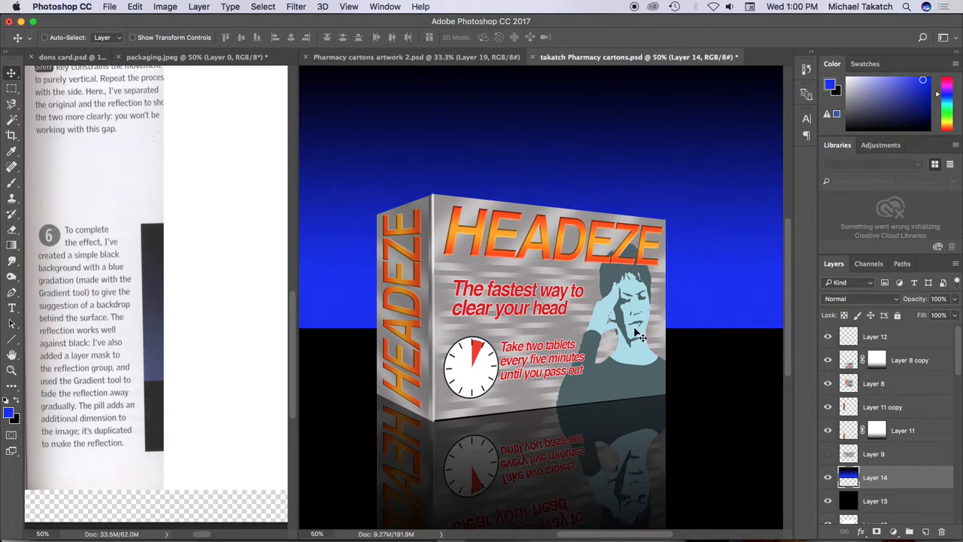
Step: Switch to Illustrator and copy the upper green-and-pink capsule in takatchclock.ai
{"action": "key", "text": "super+Tab"}
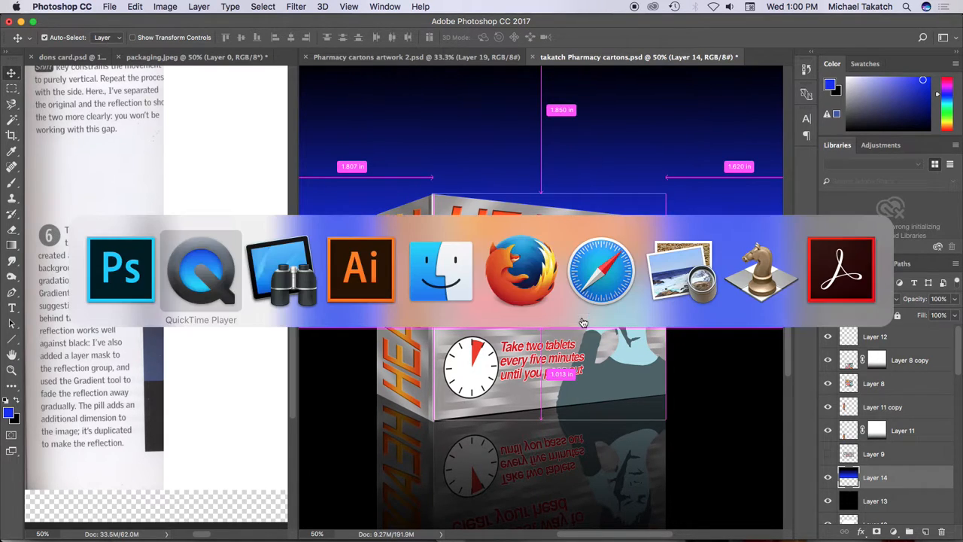
{"action": "left_click", "coordinate": [359, 278]}
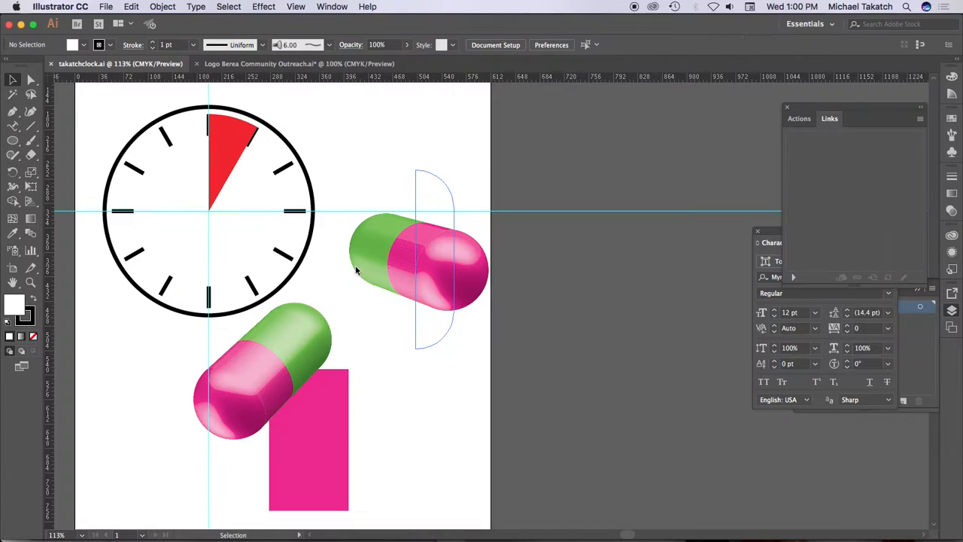
{"action": "left_click", "coordinate": [419, 255]}
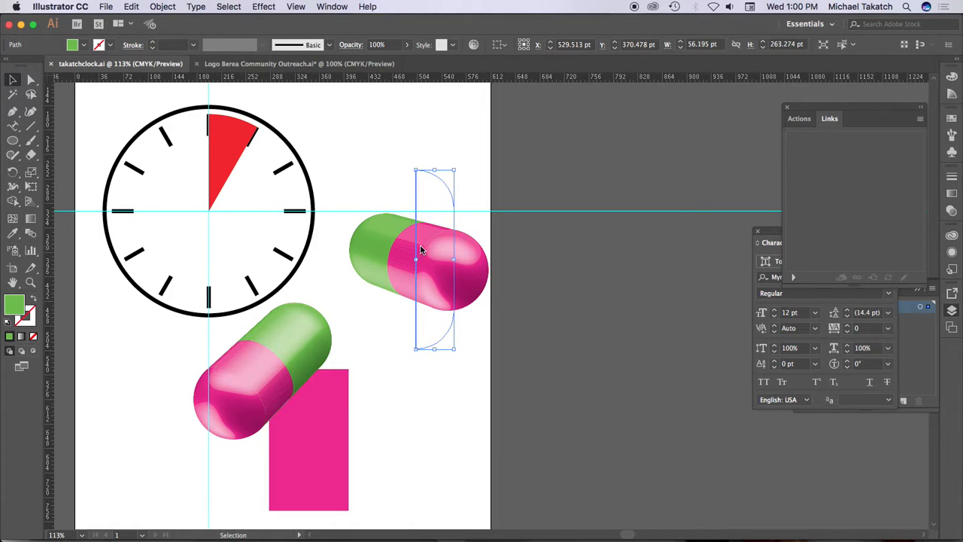
{"action": "key", "text": "super+Tab"}
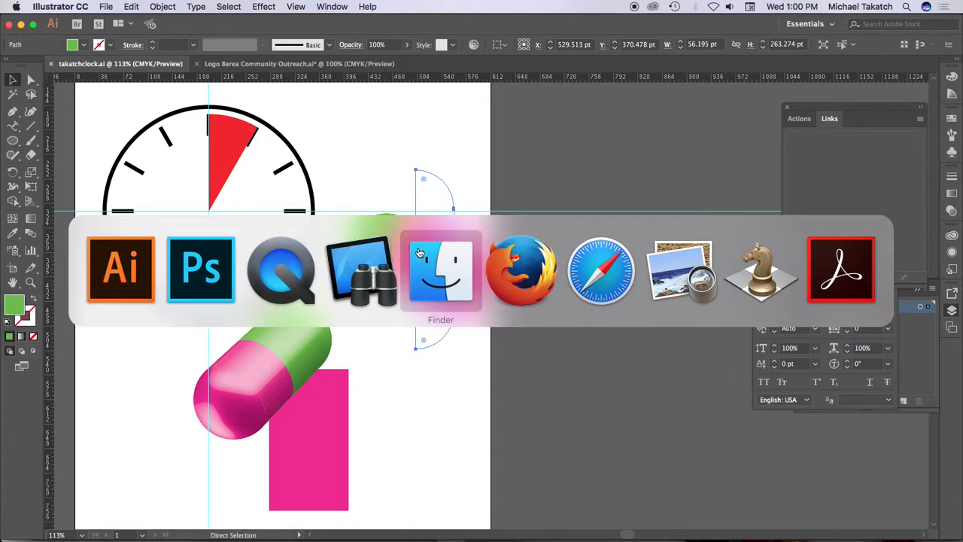
Step: Switch to Photoshop, paste the capsule as pixels above Layer 12, scale it to about 30%, and place it at the box's lower-right corner
{"action": "left_click", "coordinate": [202, 276]}
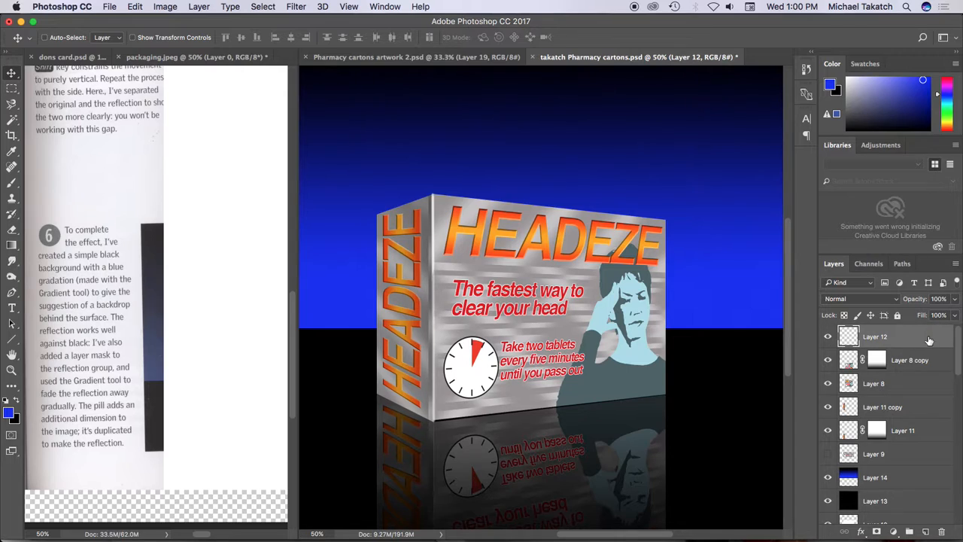
{"action": "key", "text": "super+v"}
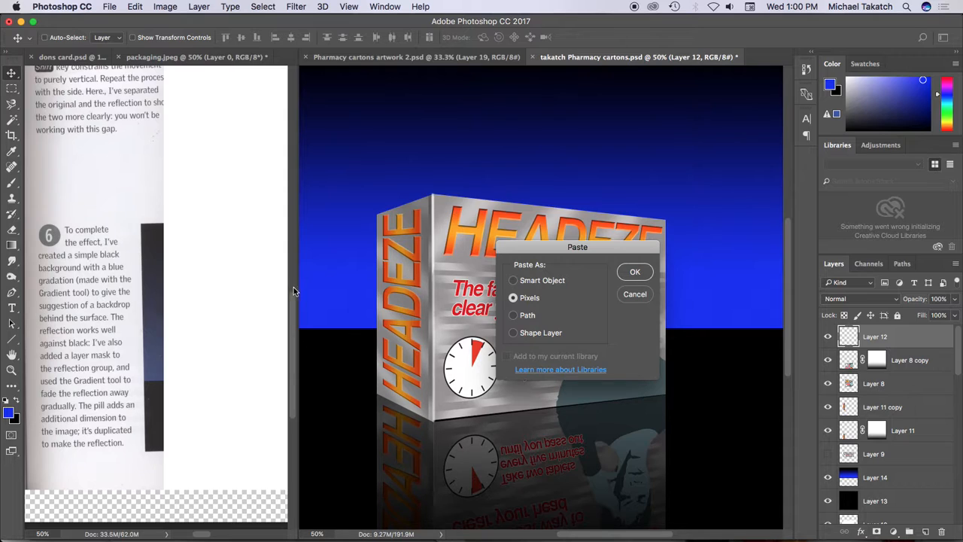
{"action": "left_click", "coordinate": [628, 274]}
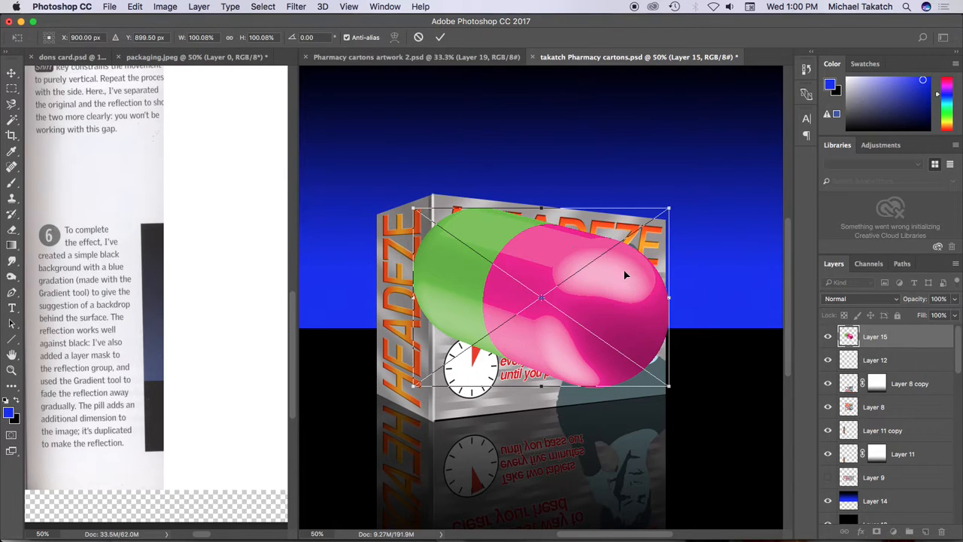
{"action": "left_click_drag", "start_coordinate": [671, 207], "coordinate": [673, 406]}
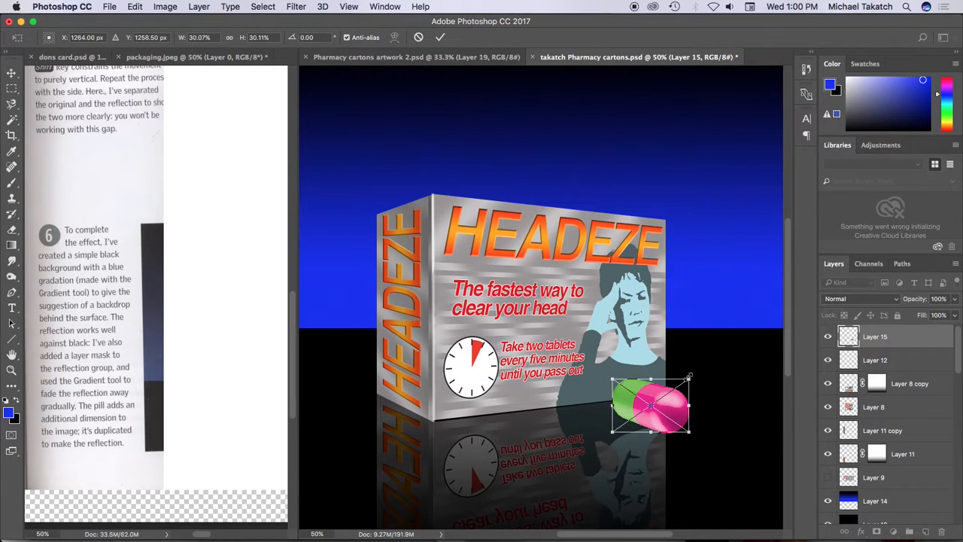
{"action": "key", "text": "Return"}
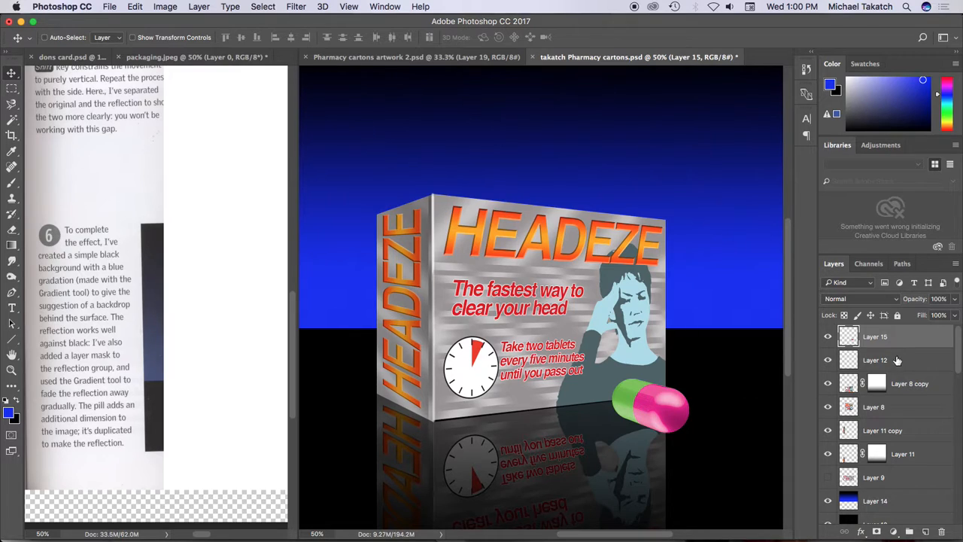
Step: Duplicate the capsule layer and move the original Layer 15 capsule straight down beneath the copy to form its reflection
{"action": "left_click_drag", "start_coordinate": [903, 340], "coordinate": [927, 532]}
{"action": "left_click", "coordinate": [896, 360]}
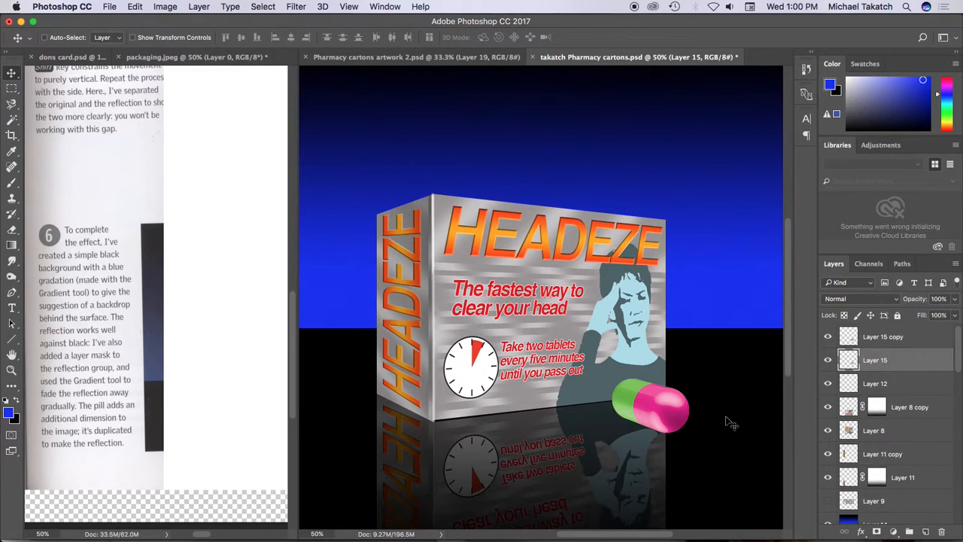
{"action": "left_click_drag", "start_coordinate": [675, 424], "coordinate": [666, 462]}
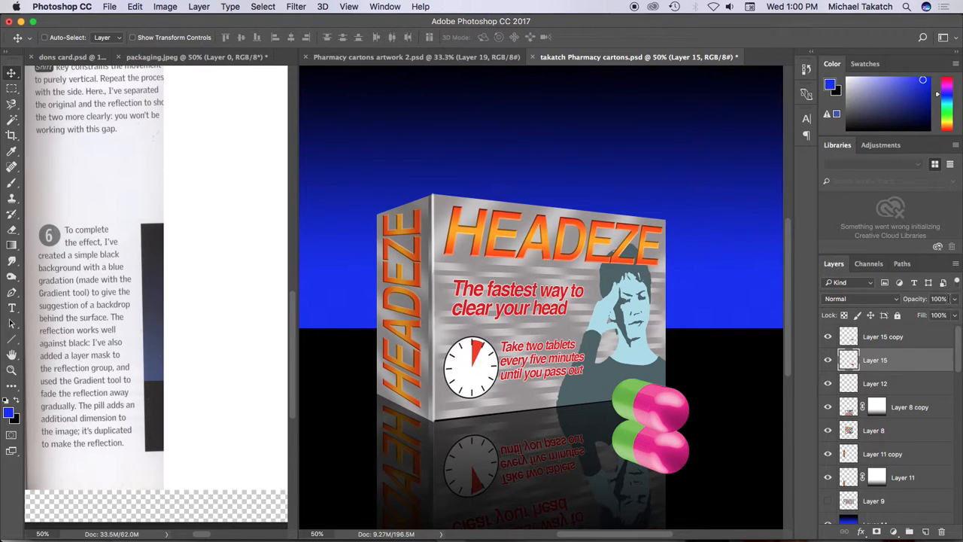
Step: Set the Layer 15 capsule reflection's opacity to 48% and copy the gradient layer mask from Layer 8 copy onto it
{"action": "left_click", "coordinate": [925, 299]}
{"action": "type", "text": "48"}
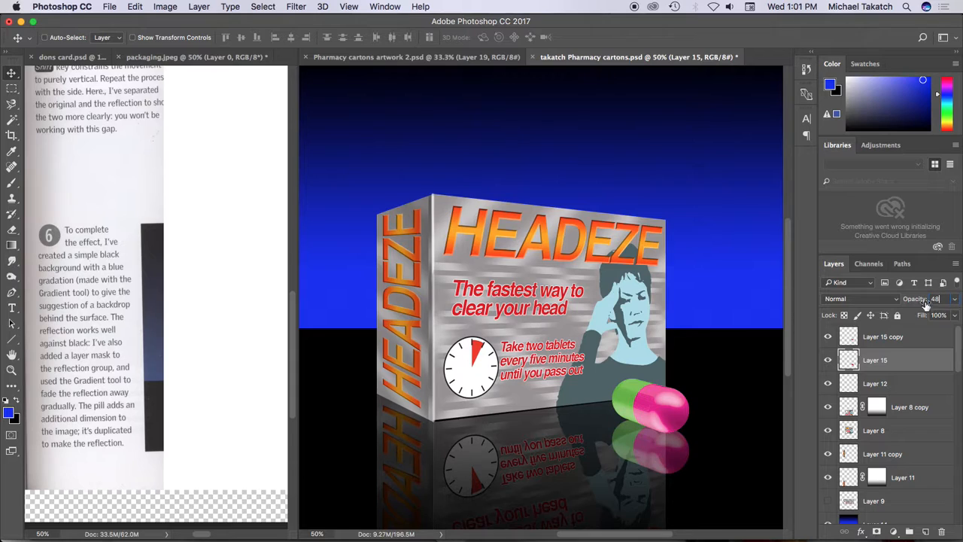
{"action": "left_click", "coordinate": [878, 408]}
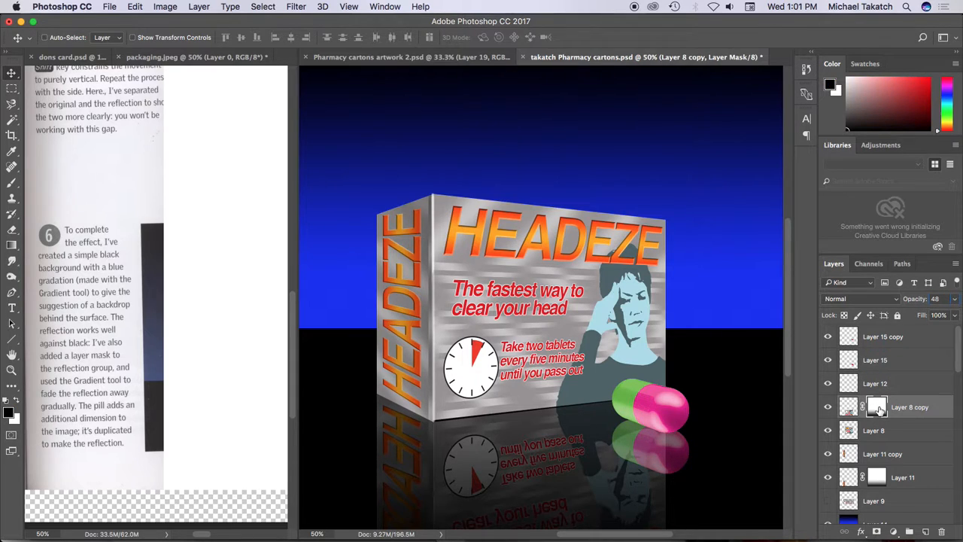
{"action": "left_click_drag", "start_coordinate": [877, 407], "coordinate": [884, 363]}
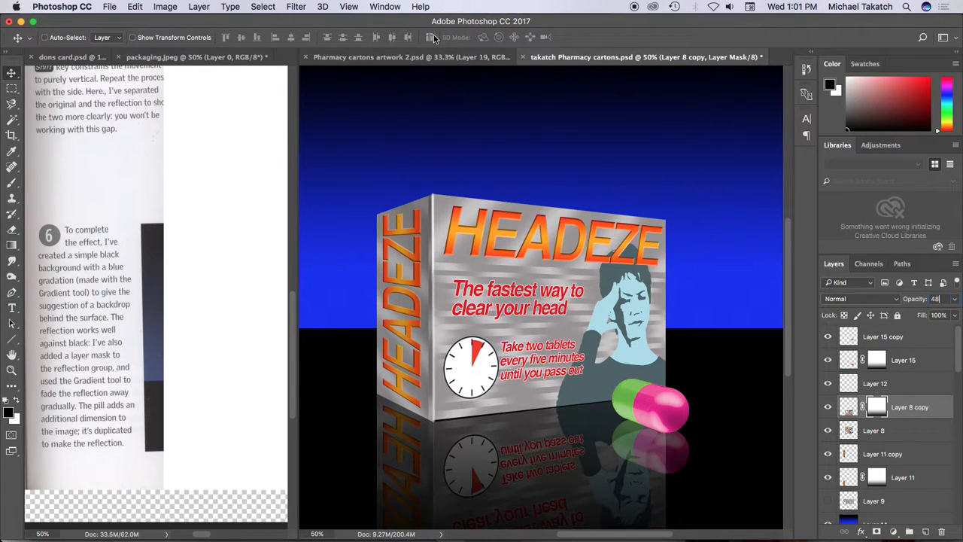
Step: Consolidate all open documents into one tabbed window, keeping takatch Pharmacy cartons.psd in front
{"action": "left_click", "coordinate": [382, 9]}
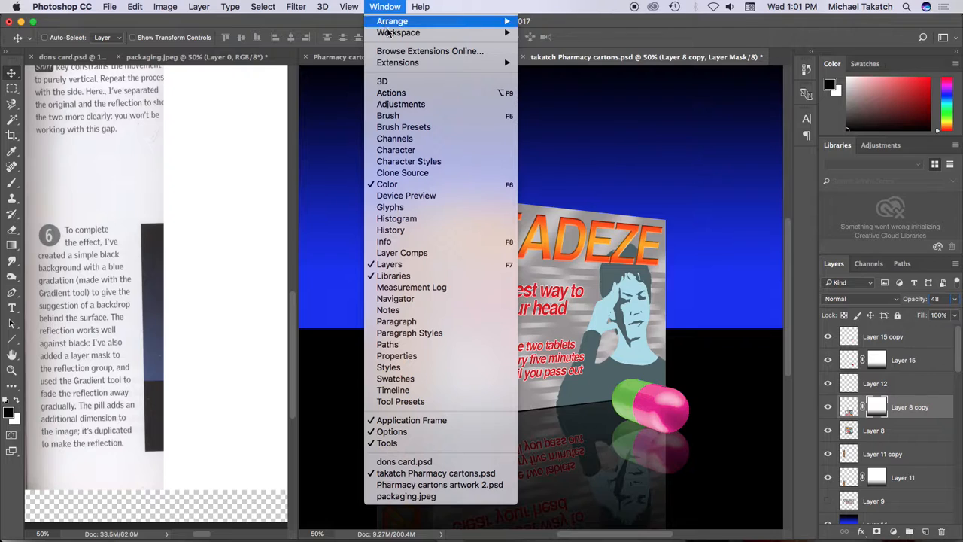
{"action": "mouse_move", "coordinate": [389, 34]}
{"action": "left_click", "coordinate": [602, 130]}
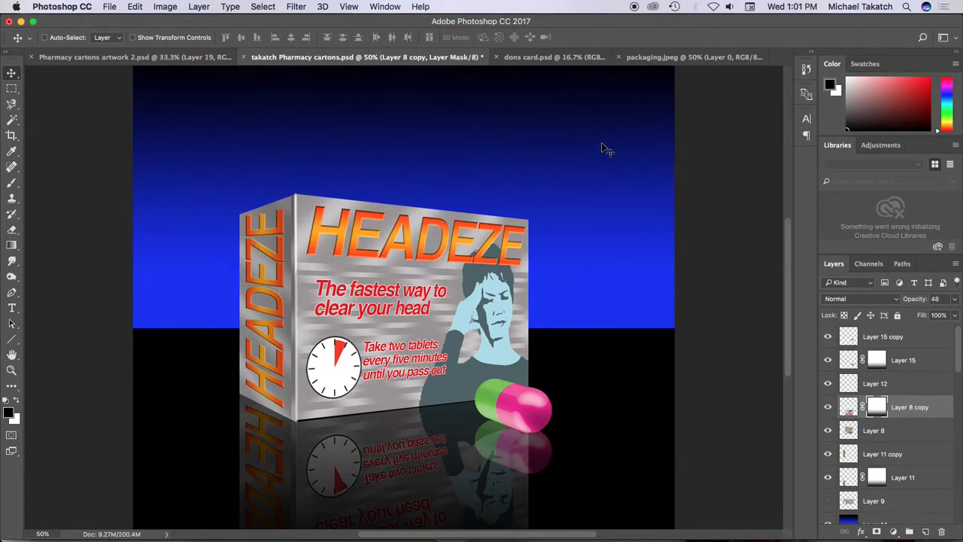
Step: Hide the panels, preview the finished carton artwork in full-screen mode, and return to the standard screen mode
{"action": "key", "text": "Tab"}
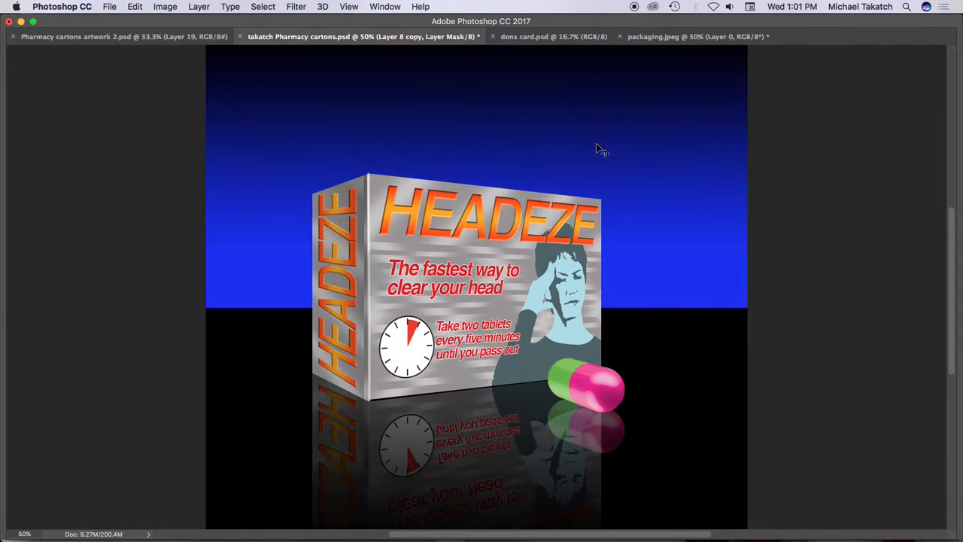
{"action": "key", "text": "f"}
{"action": "key", "text": "f"}
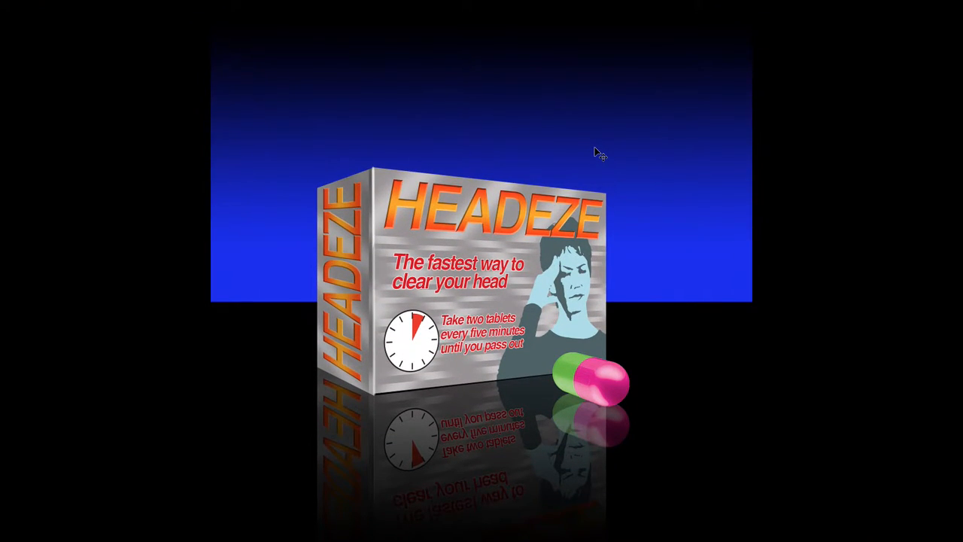
{"action": "key", "text": "f"}
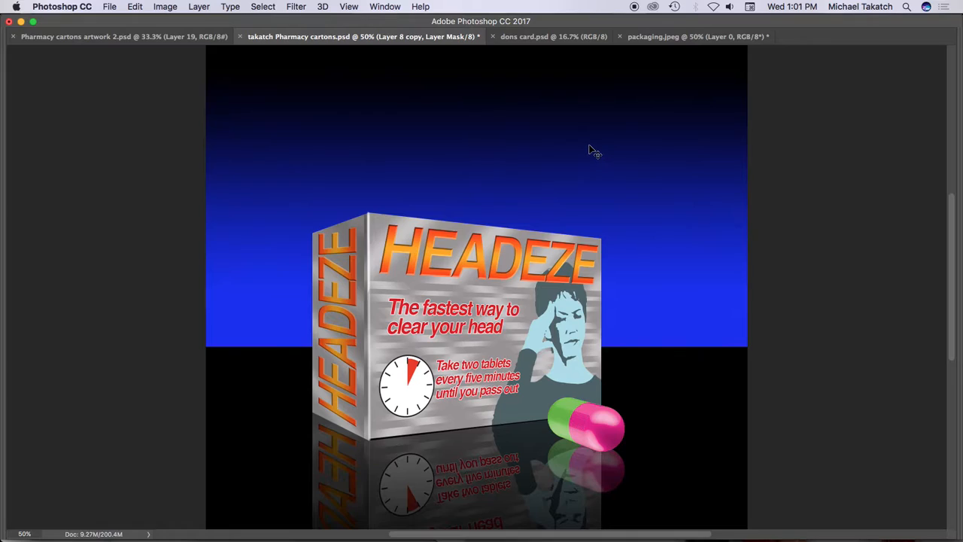